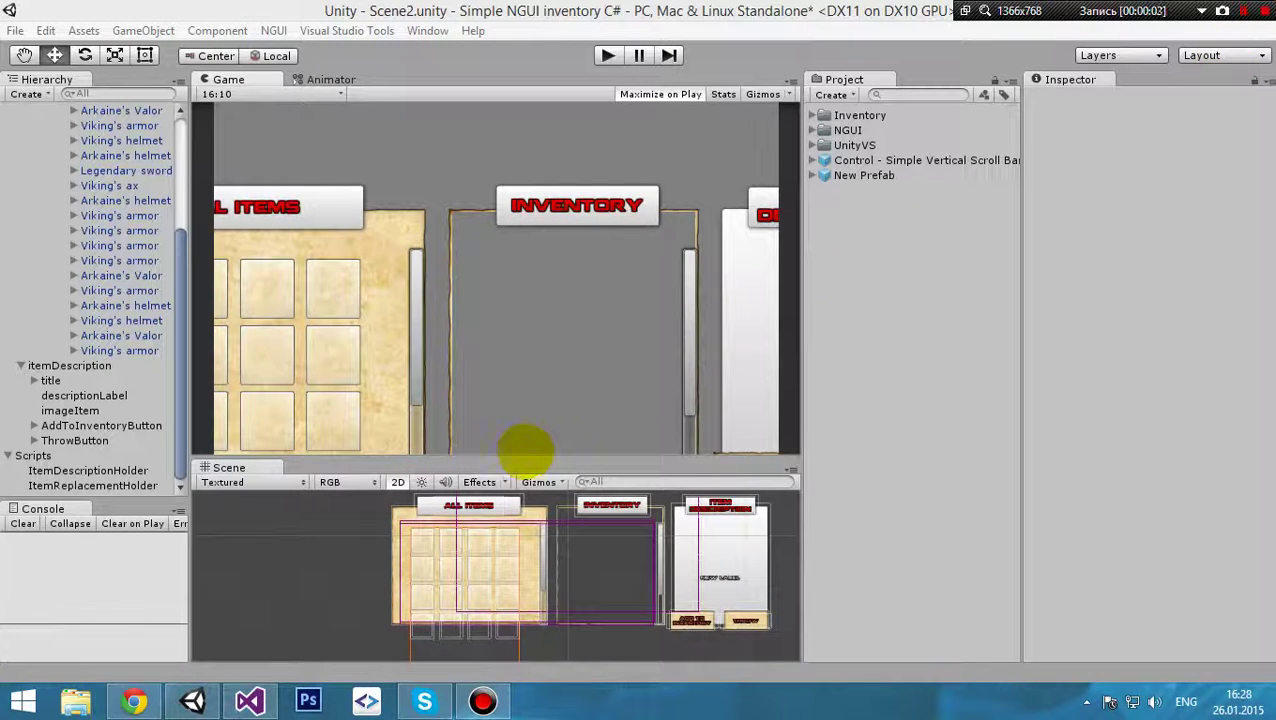
- Raise the Game/Scene divider so the Scene view shows the ALL ITEMS and INVENTORY panels larger
{"action": "left_click_drag", "start_coordinate": [533, 458], "coordinate": [555, 476]}
{"action": "left_click_drag", "start_coordinate": [180, 345], "coordinate": [172, 128]}
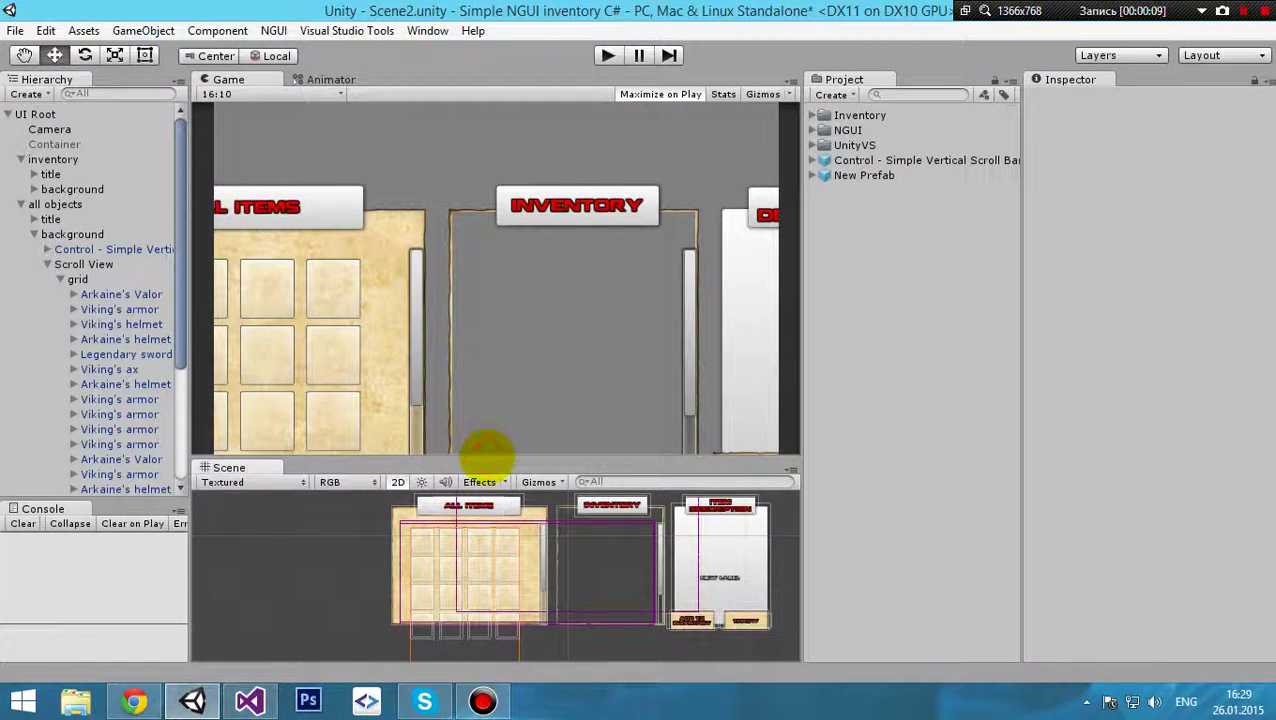
{"action": "left_click_drag", "start_coordinate": [487, 458], "coordinate": [490, 280]}
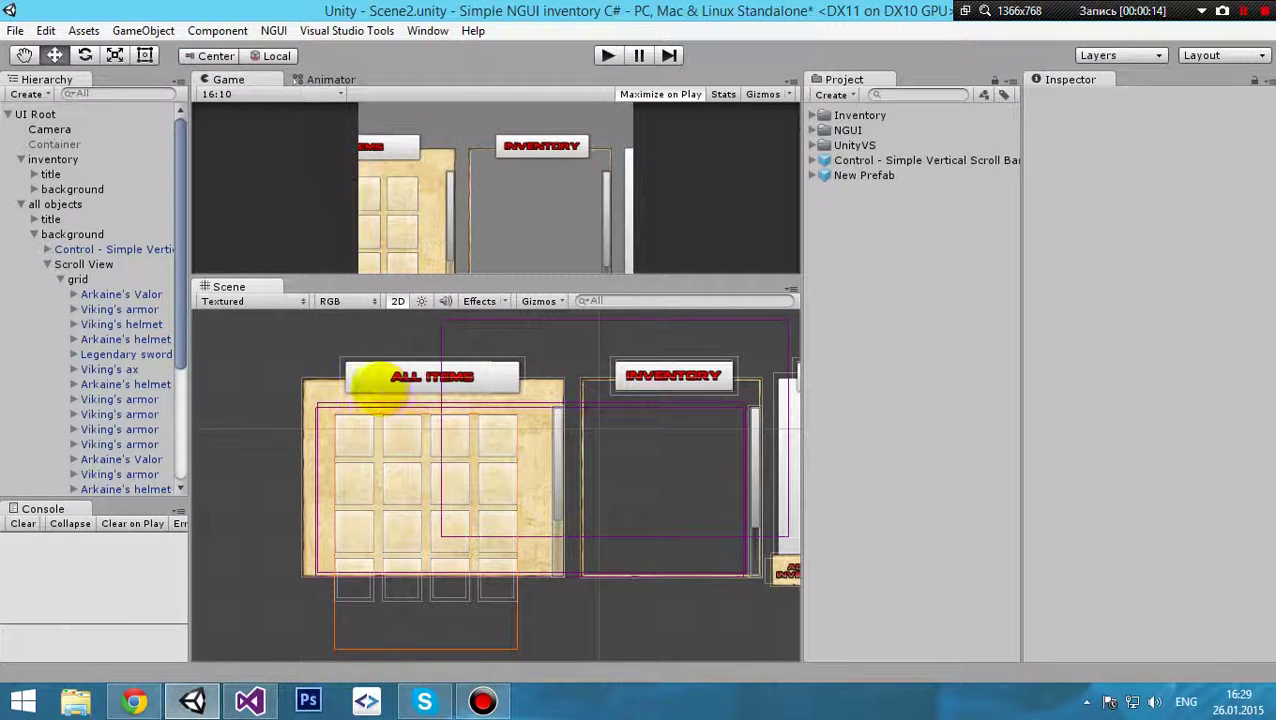
- Collapse the Hierarchy, then inspect the inventory panel, its title sprite and inventory text label
{"action": "left_click", "coordinate": [47, 264]}
{"action": "left_click", "coordinate": [33, 234]}
{"action": "left_click", "coordinate": [21, 204]}
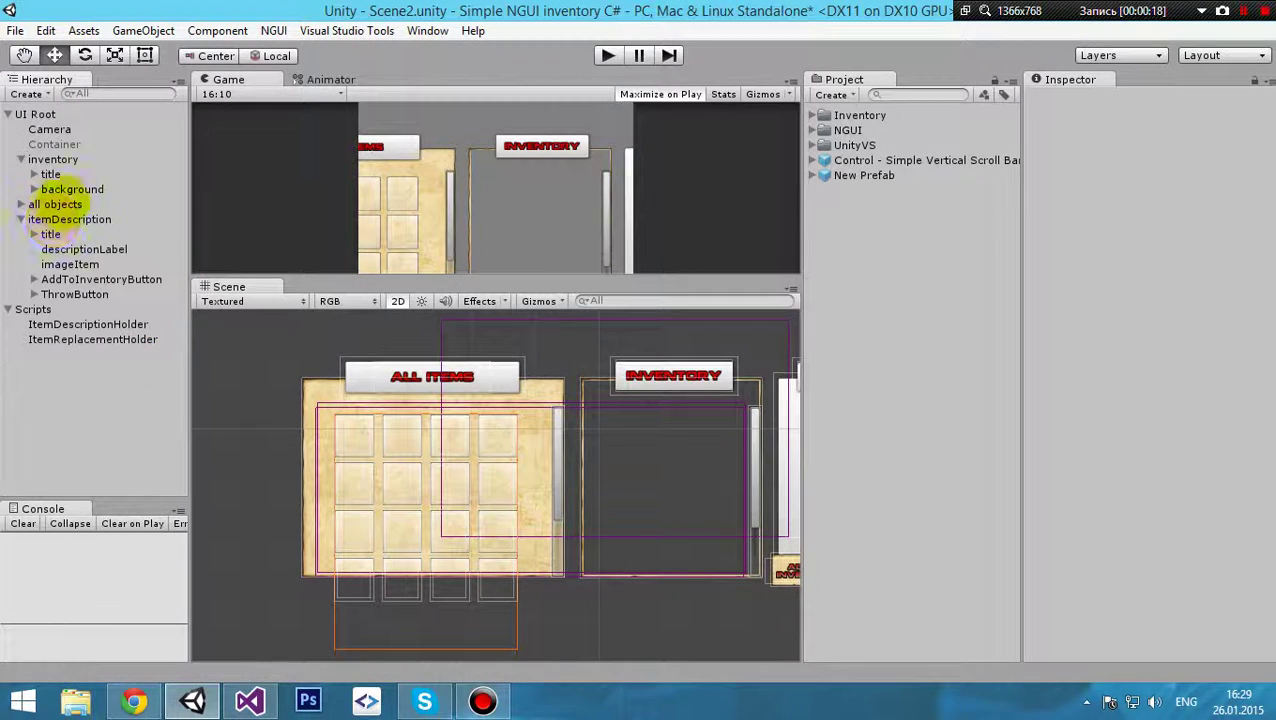
{"action": "left_click", "coordinate": [38, 160]}
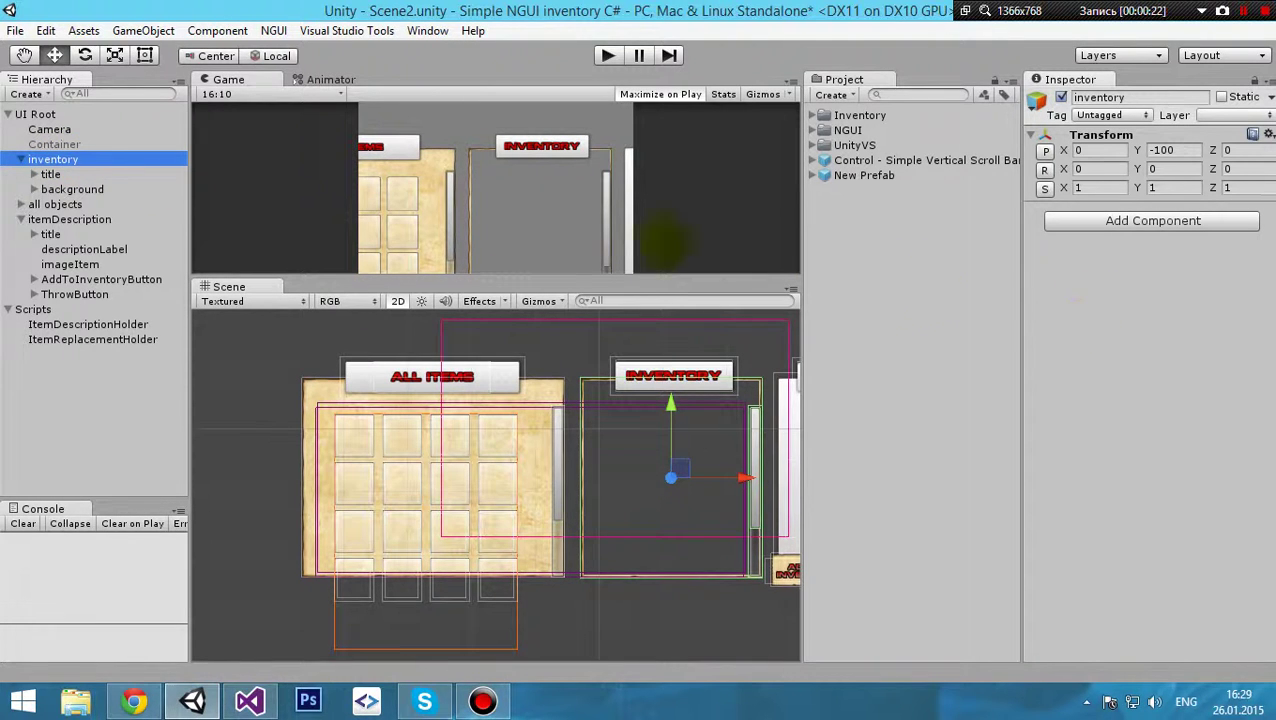
{"action": "left_click", "coordinate": [45, 174]}
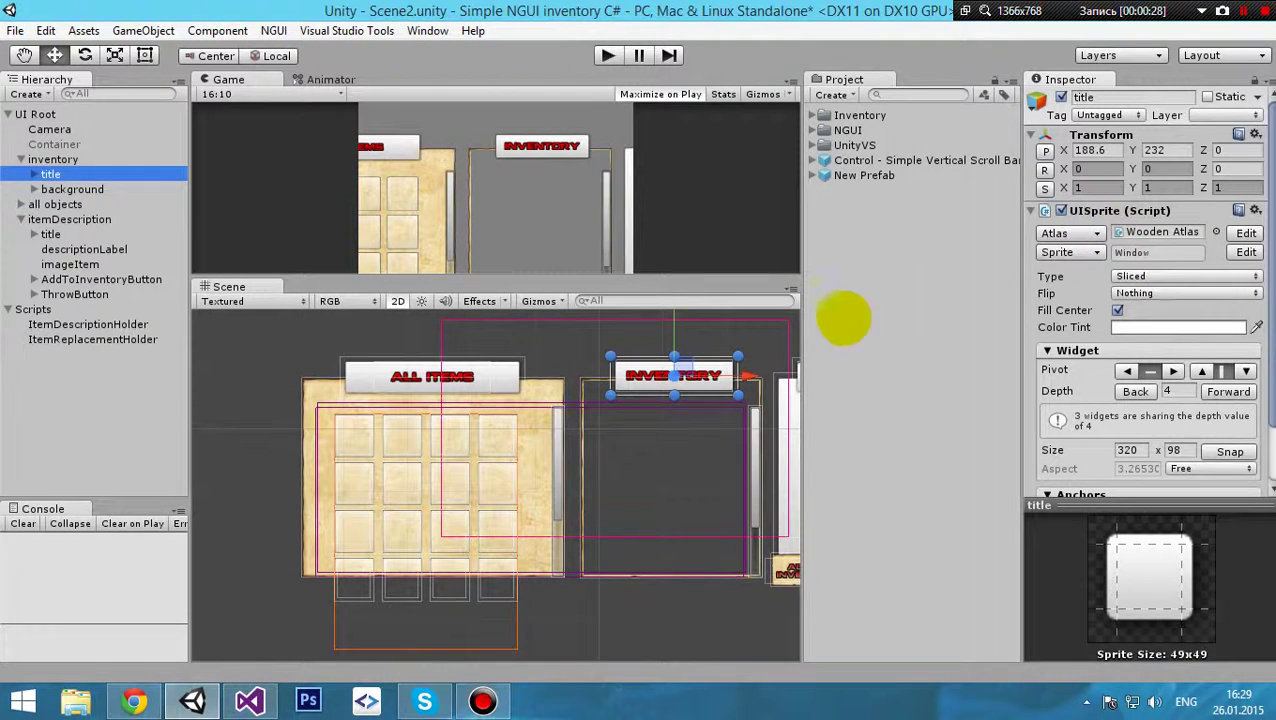
{"action": "left_click", "coordinate": [34, 174]}
{"action": "left_click", "coordinate": [66, 189]}
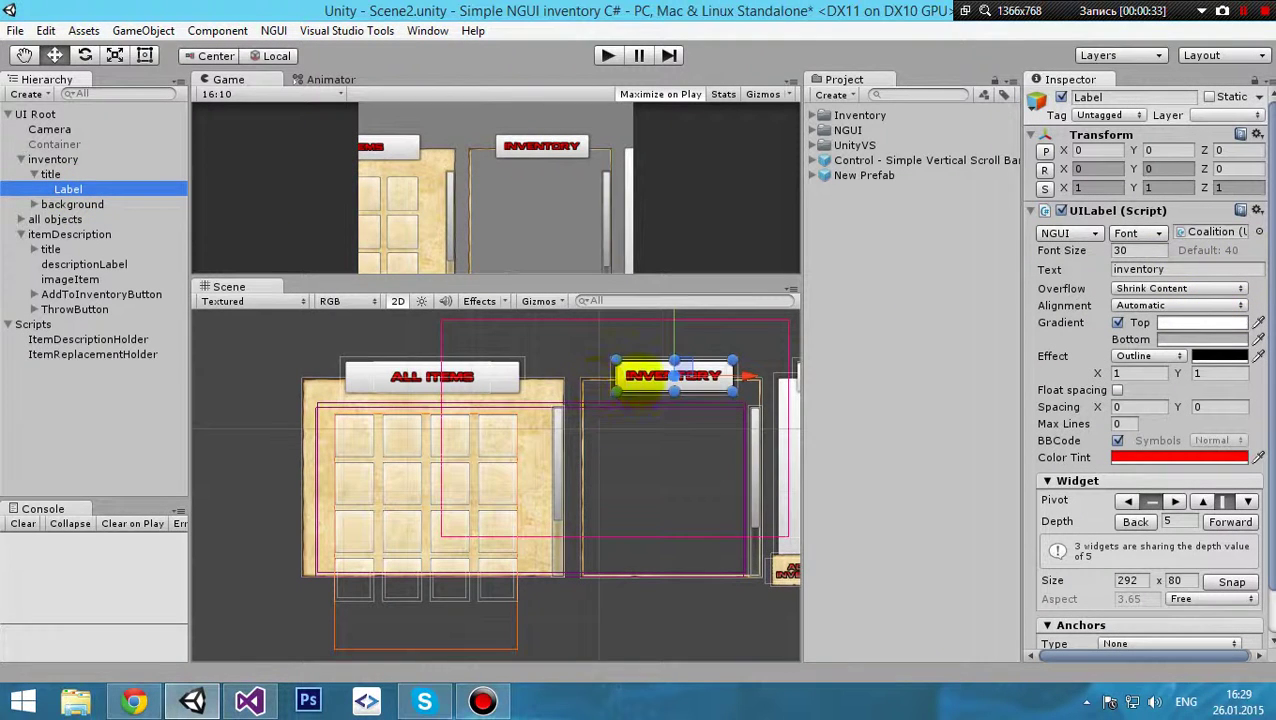
- Inspect the inventory background, scroll bar, Scroll View and its vertical 120×120-cell grid
{"action": "left_click", "coordinate": [34, 204]}
{"action": "left_click", "coordinate": [70, 204]}
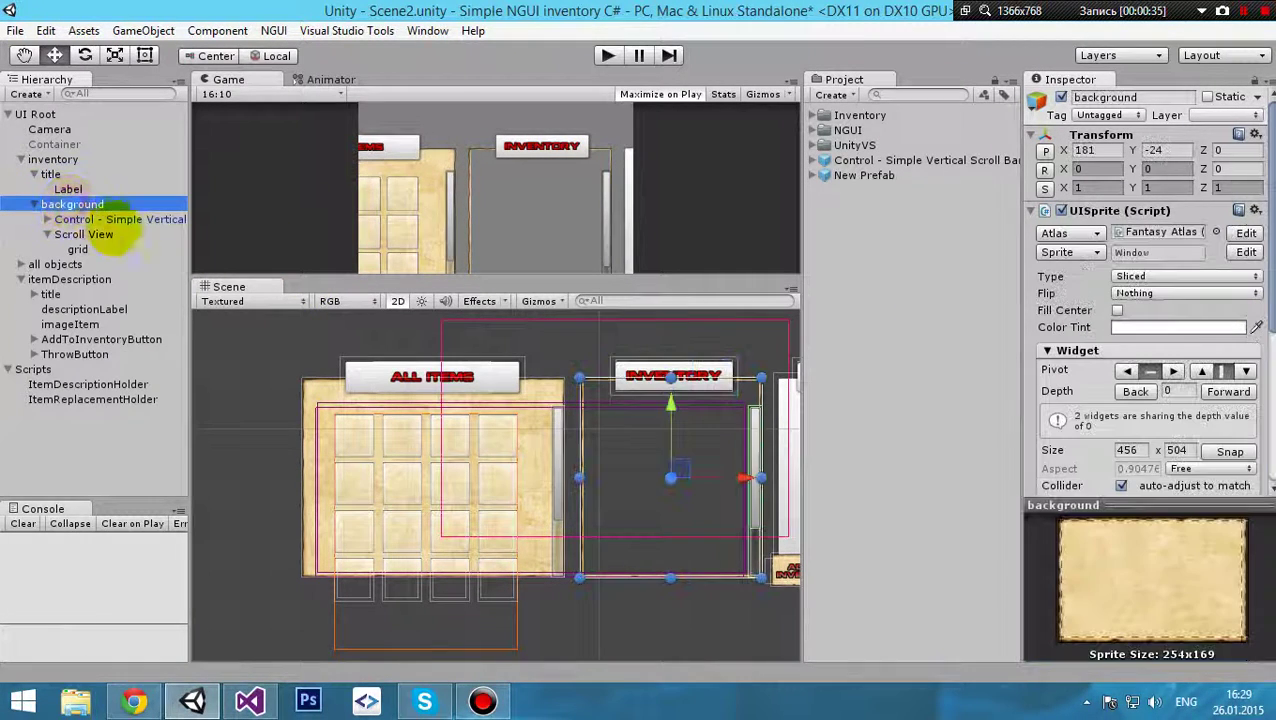
{"action": "scroll", "coordinate": [1170, 400], "scroll_direction": "down", "scroll_amount": 5}
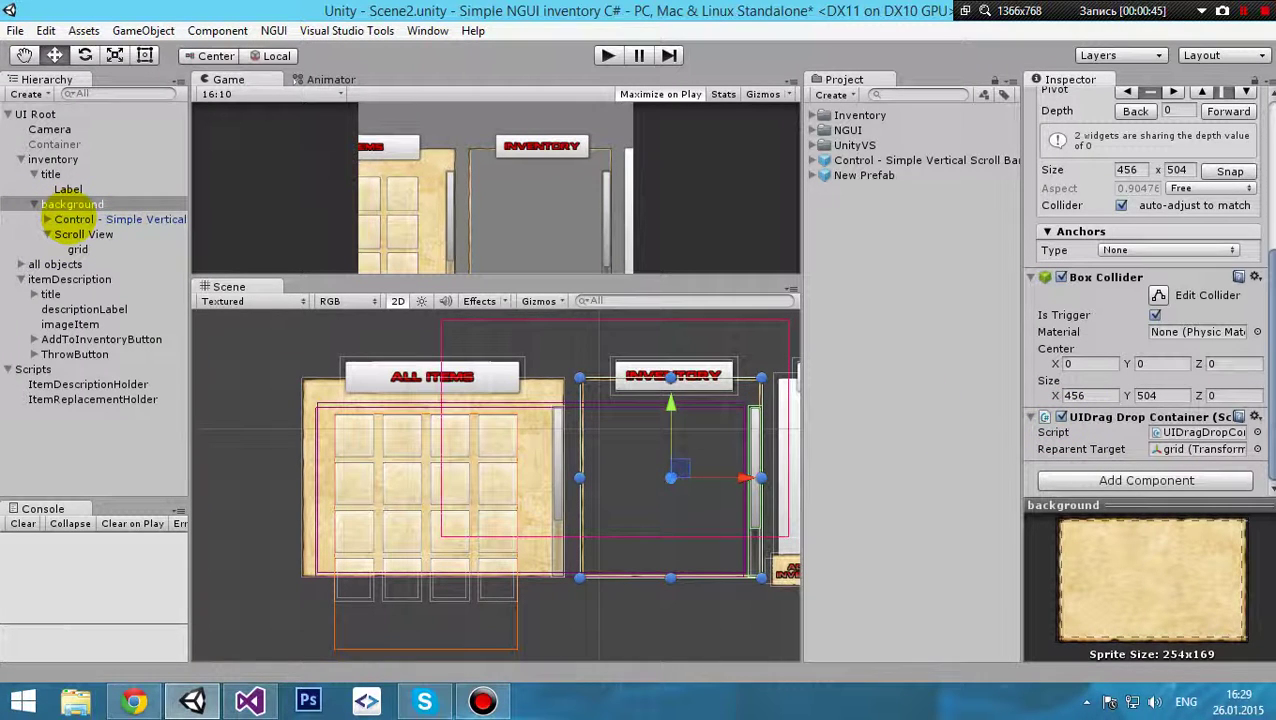
{"action": "left_click", "coordinate": [62, 219]}
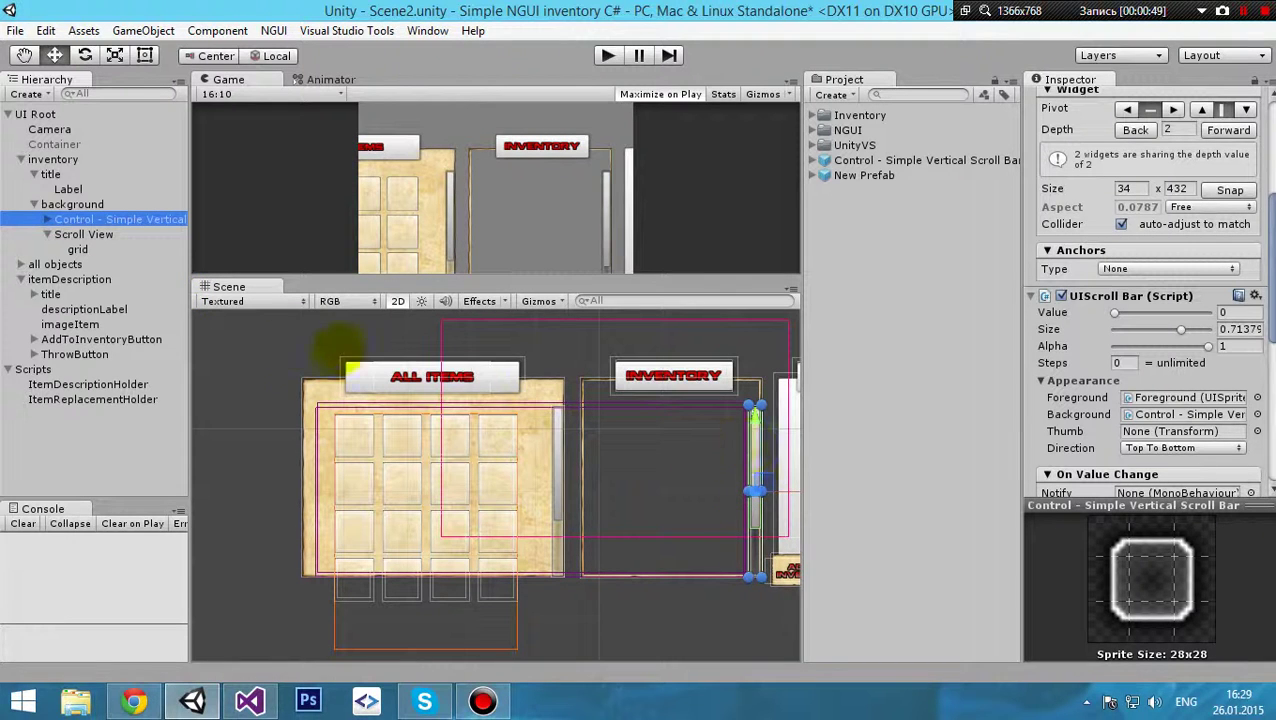
{"action": "left_click", "coordinate": [84, 234]}
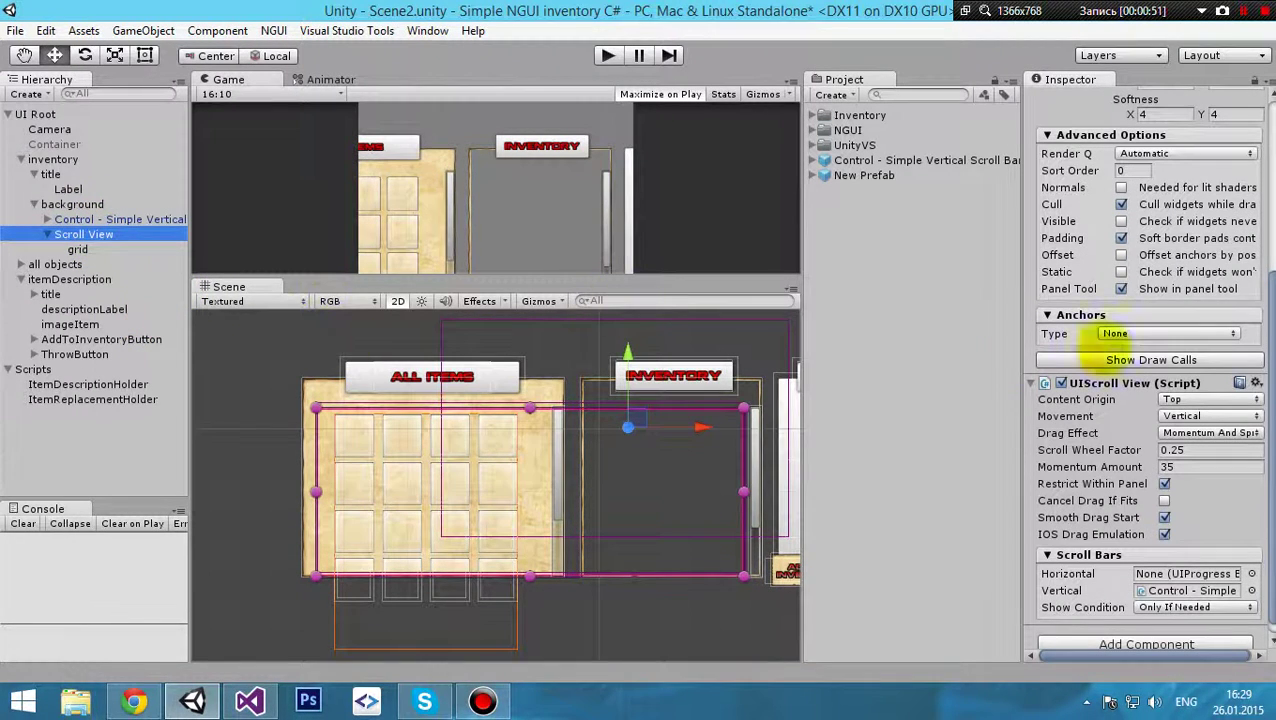
{"action": "left_click_drag", "start_coordinate": [1266, 354], "coordinate": [1216, 501]}
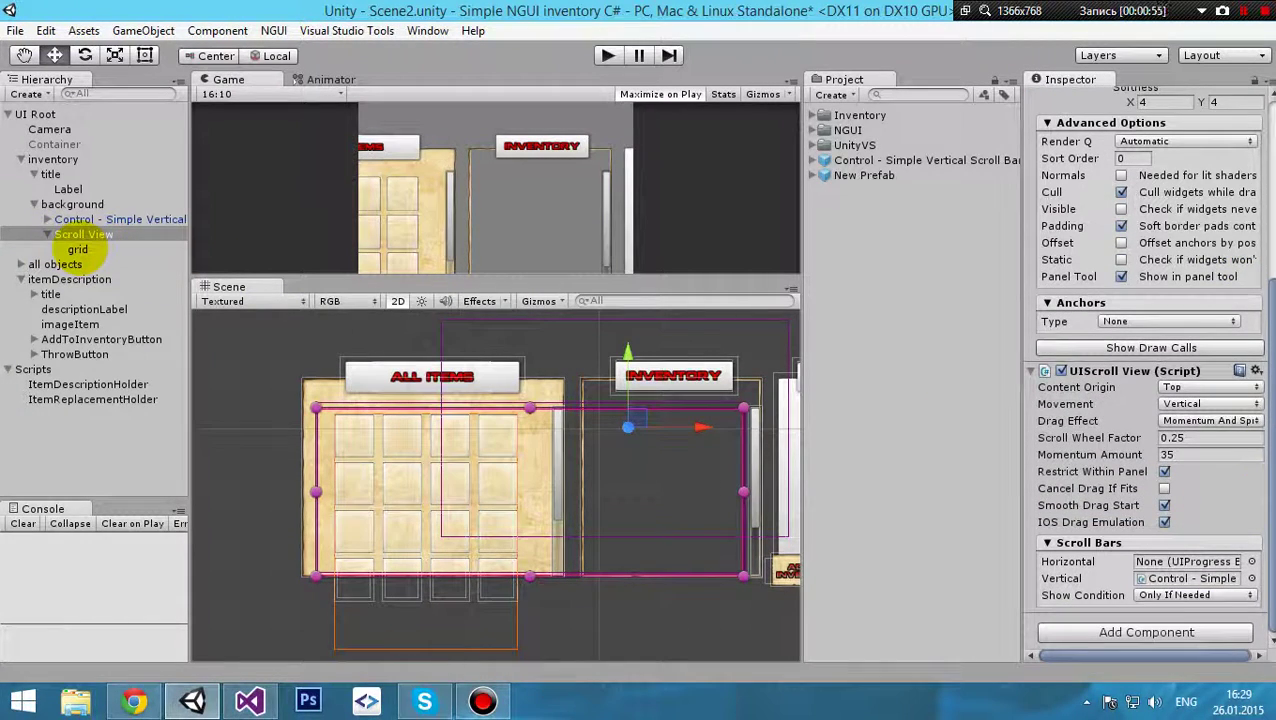
{"action": "left_click", "coordinate": [77, 249]}
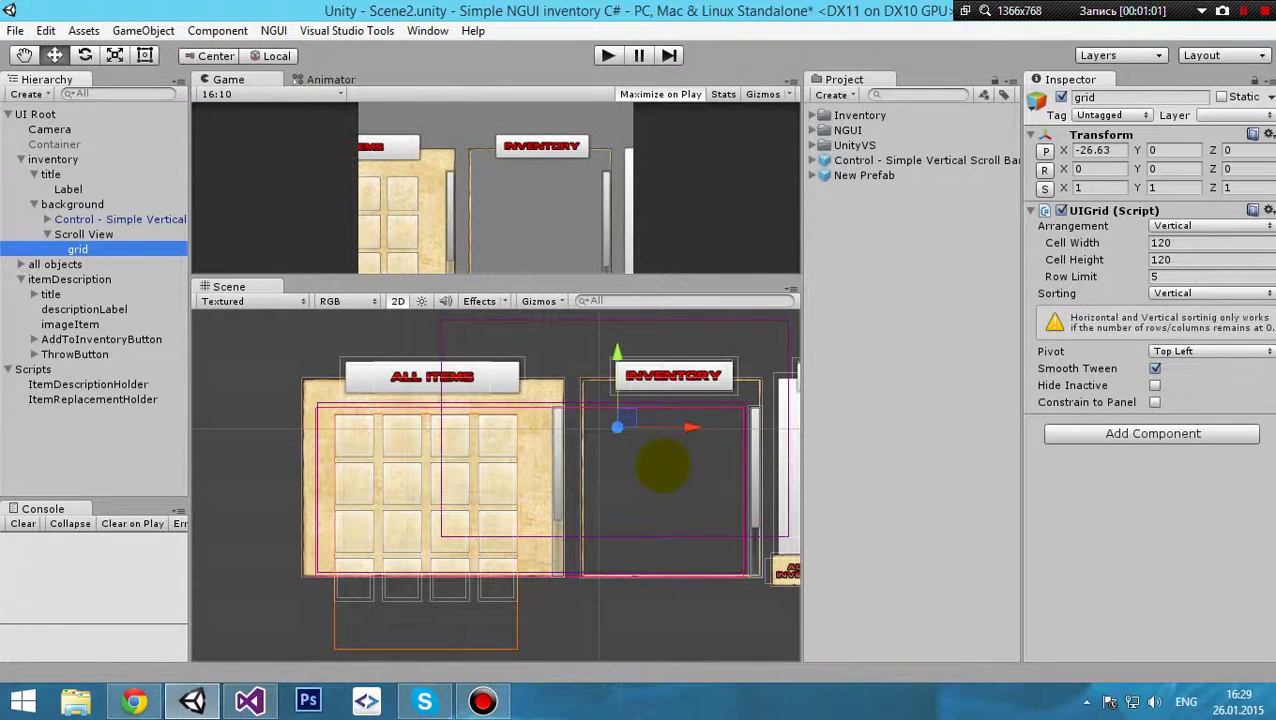
- Expand the all objects group and inspect its title, background and scroll bar
{"action": "left_click", "coordinate": [21, 264]}
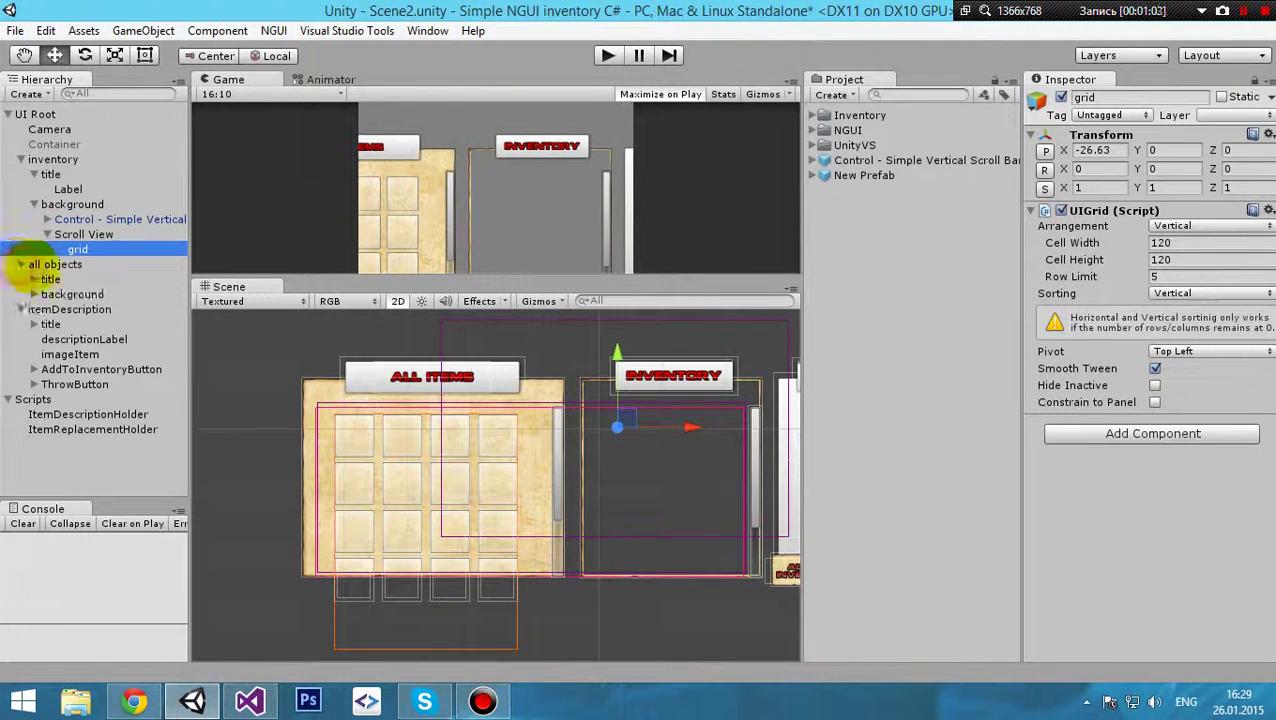
{"action": "left_click", "coordinate": [21, 159]}
{"action": "left_click", "coordinate": [55, 174]}
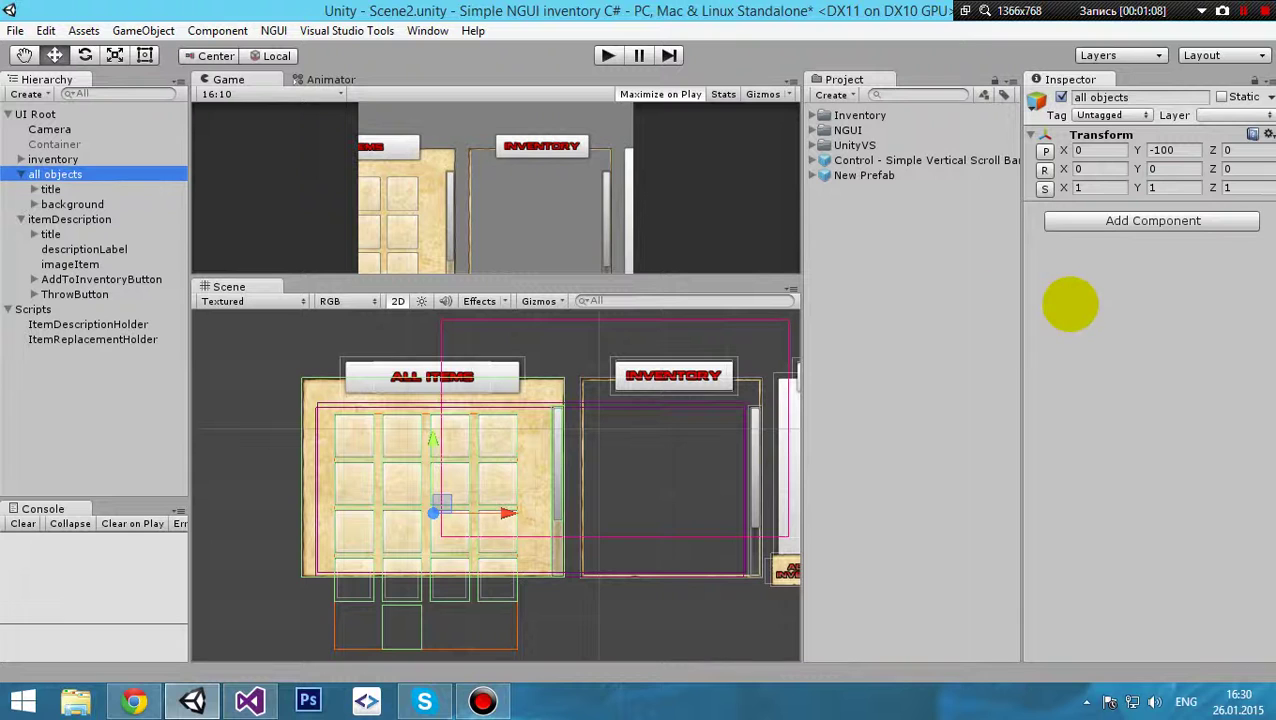
{"action": "left_click", "coordinate": [50, 189]}
{"action": "left_click", "coordinate": [45, 204]}
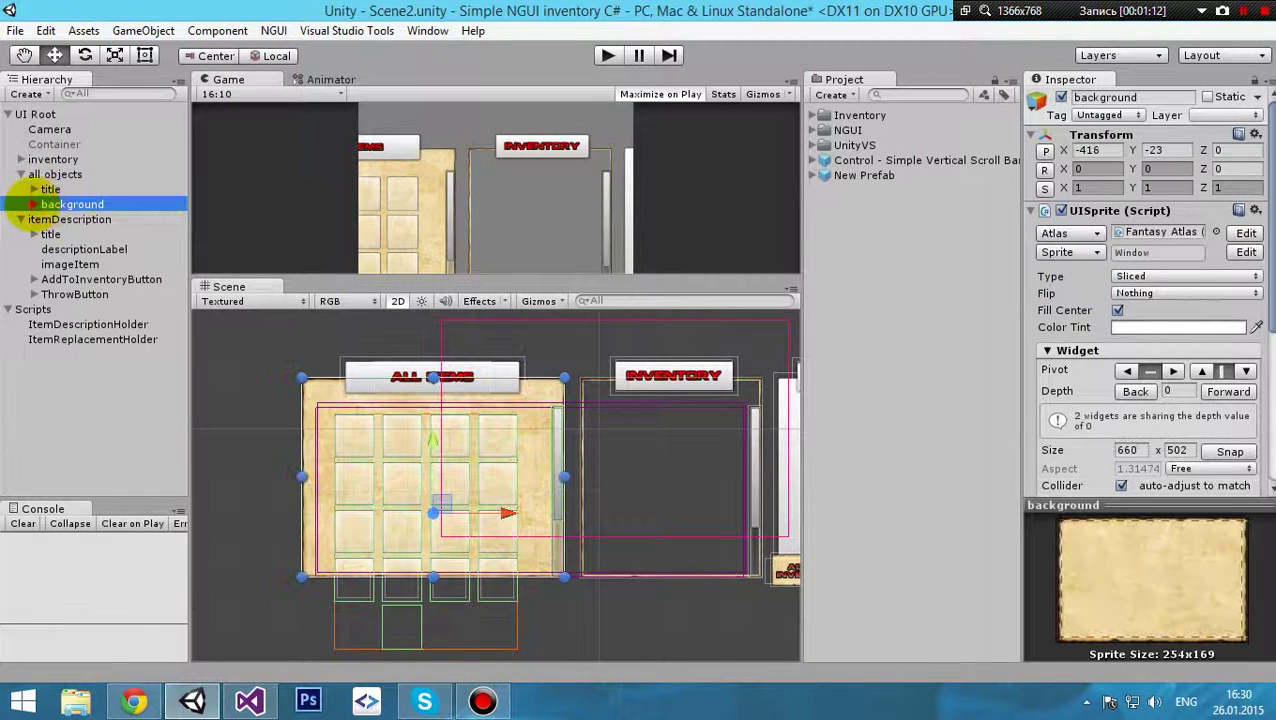
{"action": "left_click", "coordinate": [34, 204]}
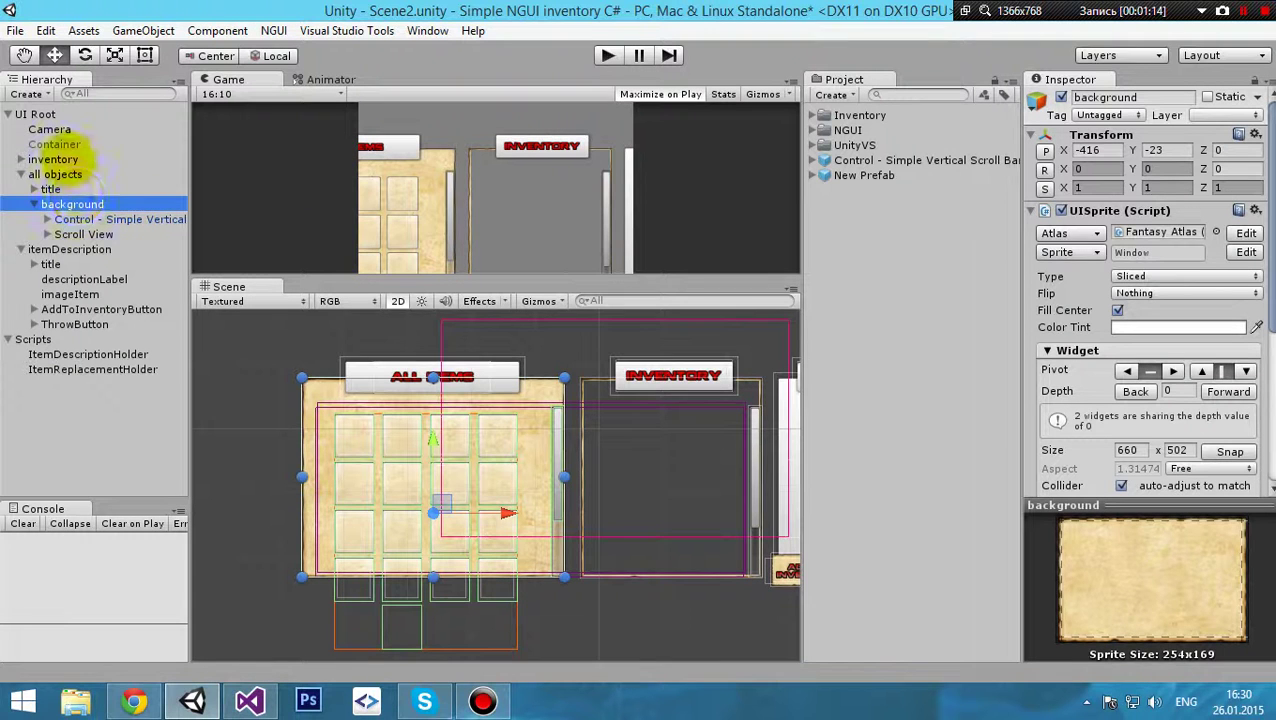
{"action": "left_click", "coordinate": [80, 217]}
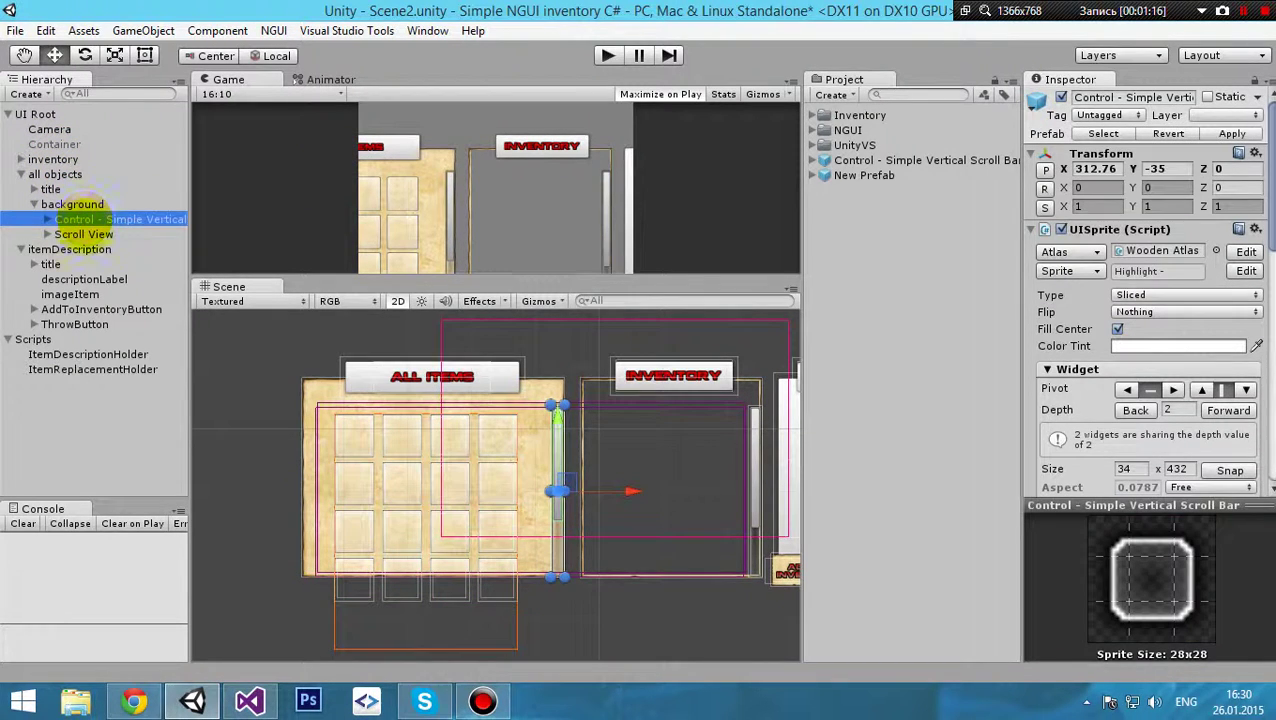
- Reveal and select the All Items grid's 17 items, reselect the grid, and lower the divider
{"action": "left_click", "coordinate": [70, 234]}
{"action": "left_click", "coordinate": [47, 234]}
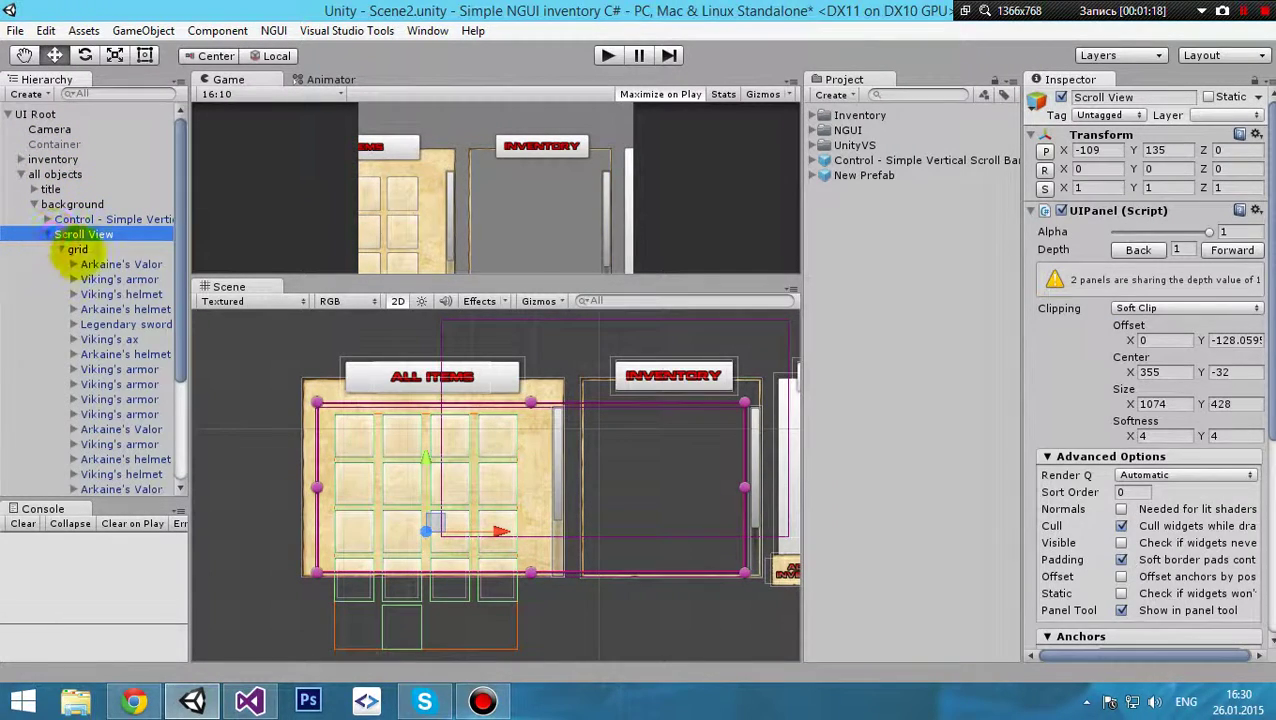
{"action": "left_click", "coordinate": [80, 249]}
{"action": "scroll", "coordinate": [168, 290], "scroll_direction": "down", "scroll_amount": 3}
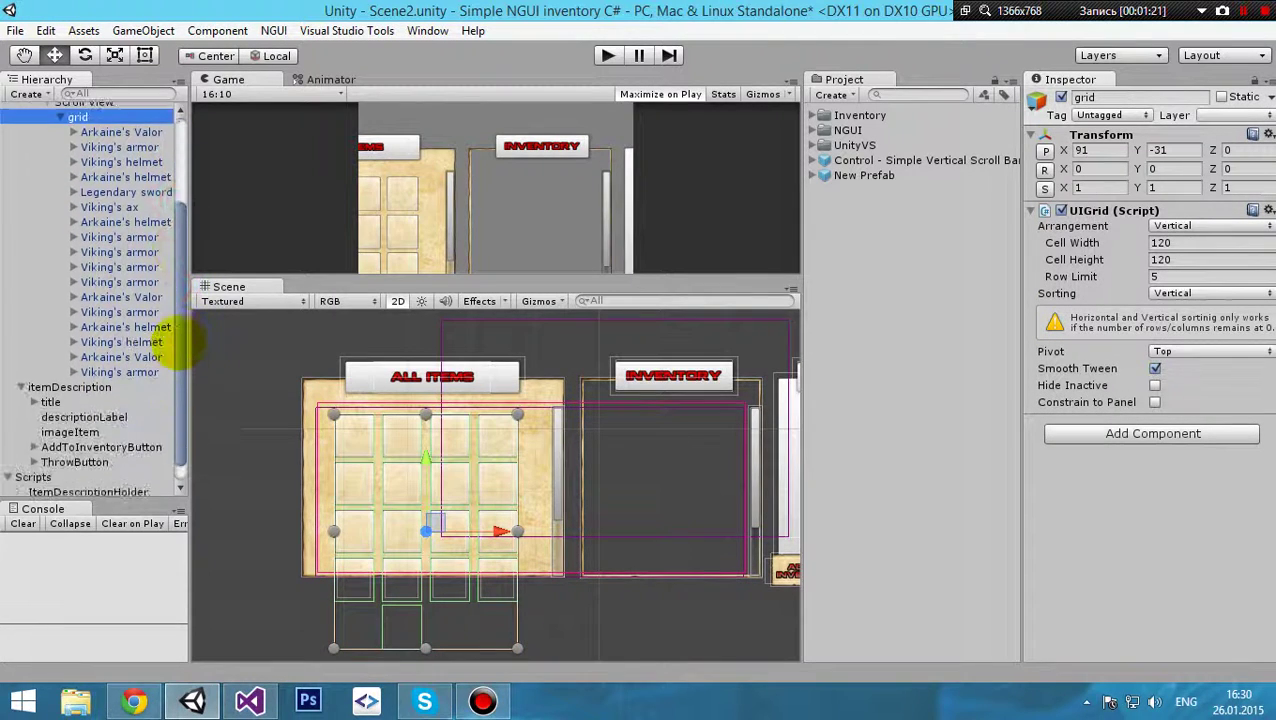
{"action": "left_click", "coordinate": [121, 175]}
{"action": "left_click", "coordinate": [118, 413], "text": "shift"}
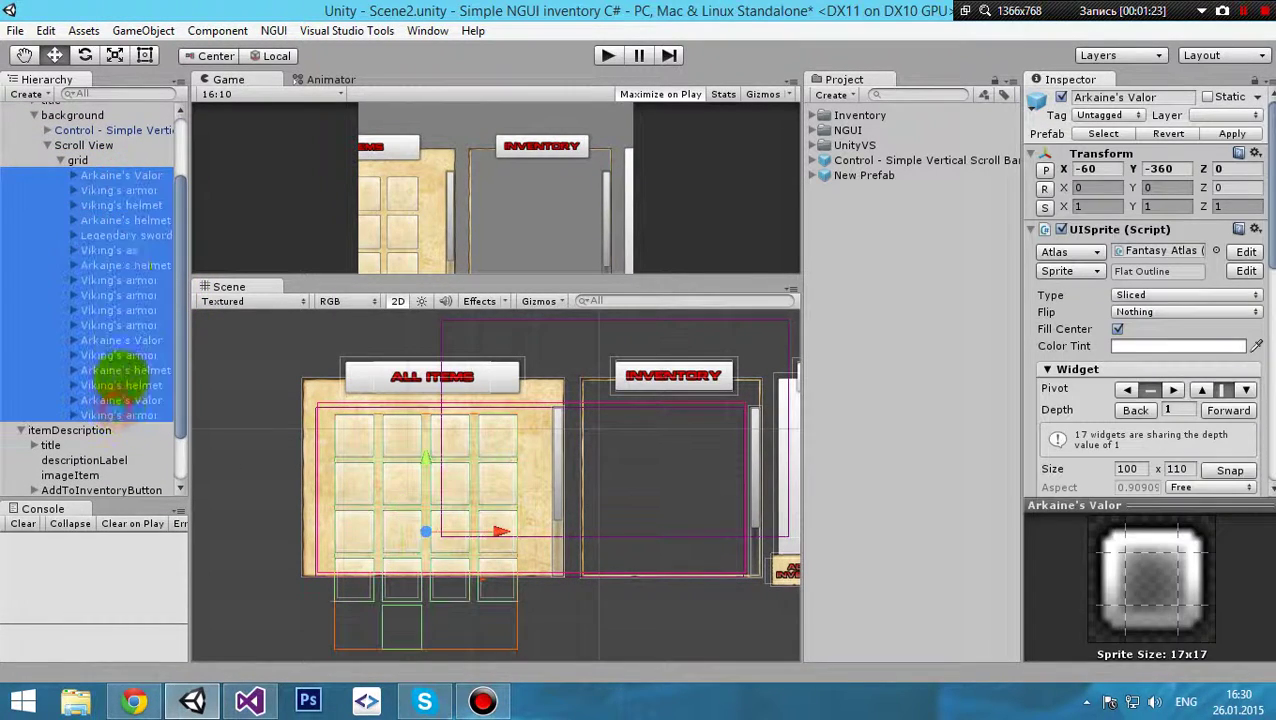
{"action": "left_click", "coordinate": [77, 161]}
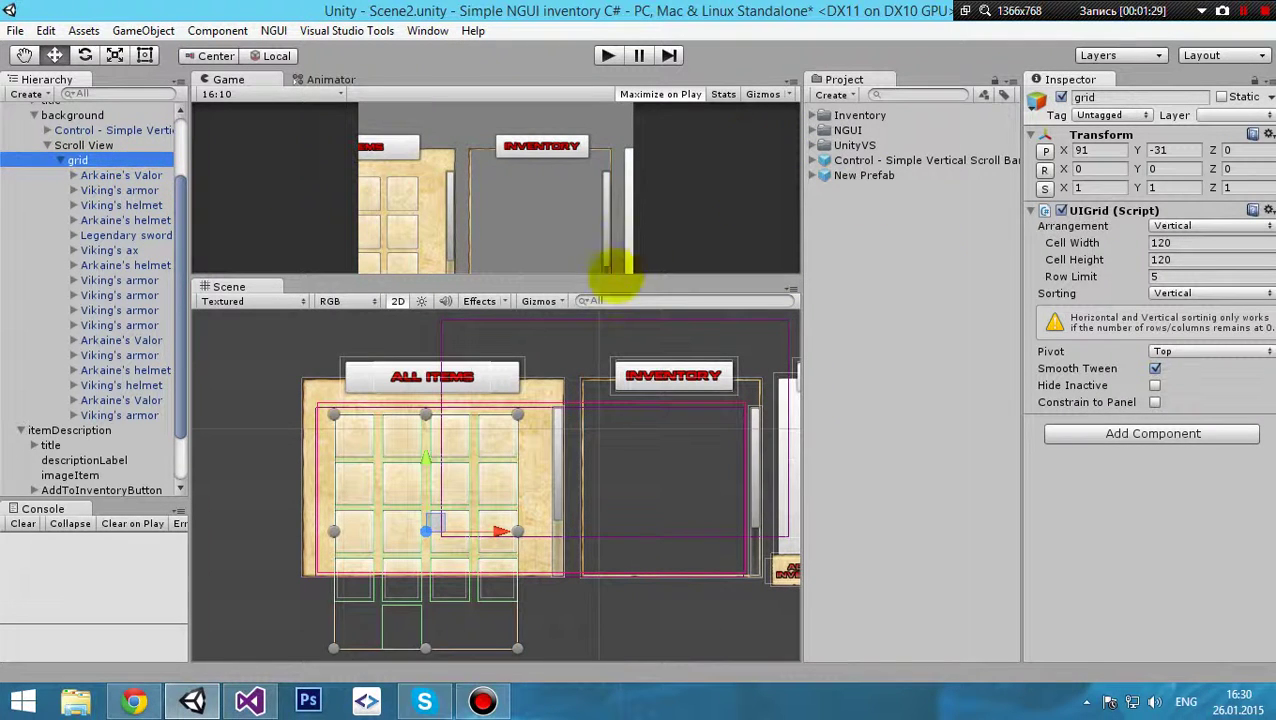
{"action": "left_click_drag", "start_coordinate": [603, 277], "coordinate": [698, 440]}
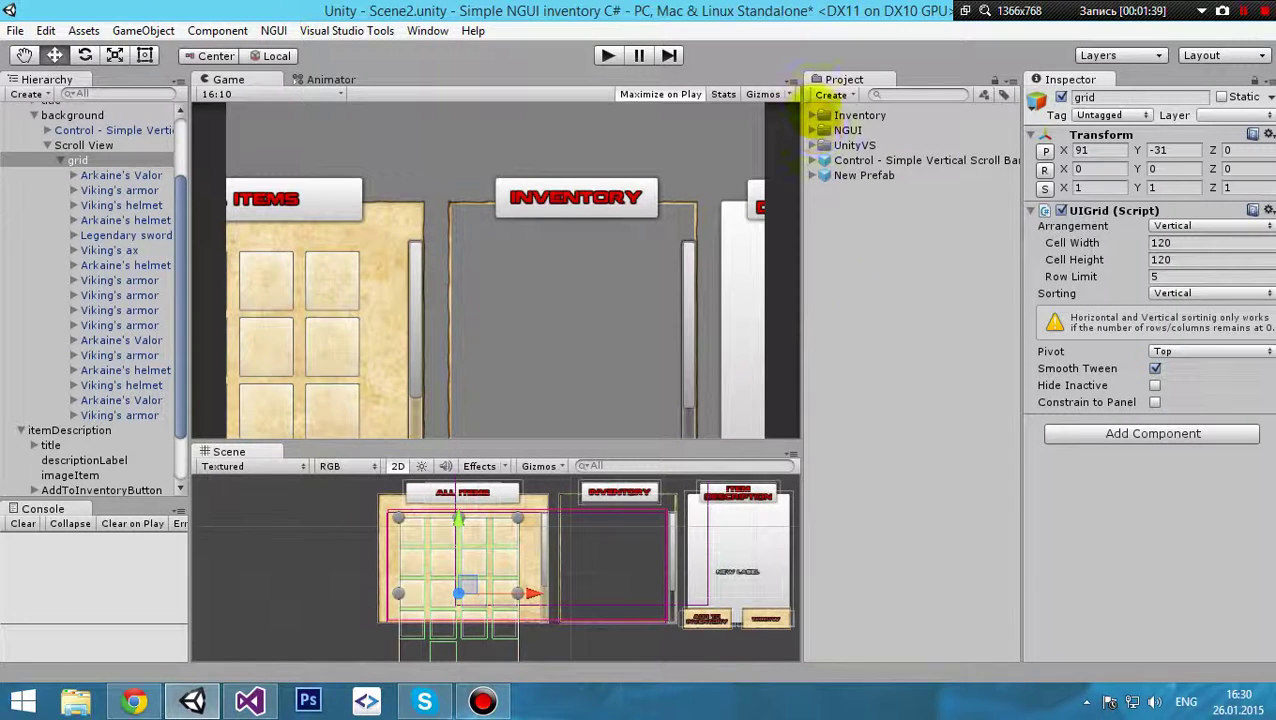
- Browse to Inventory/Prefabs and delete the InventoryDatabase prefab
{"action": "left_click", "coordinate": [813, 115]}
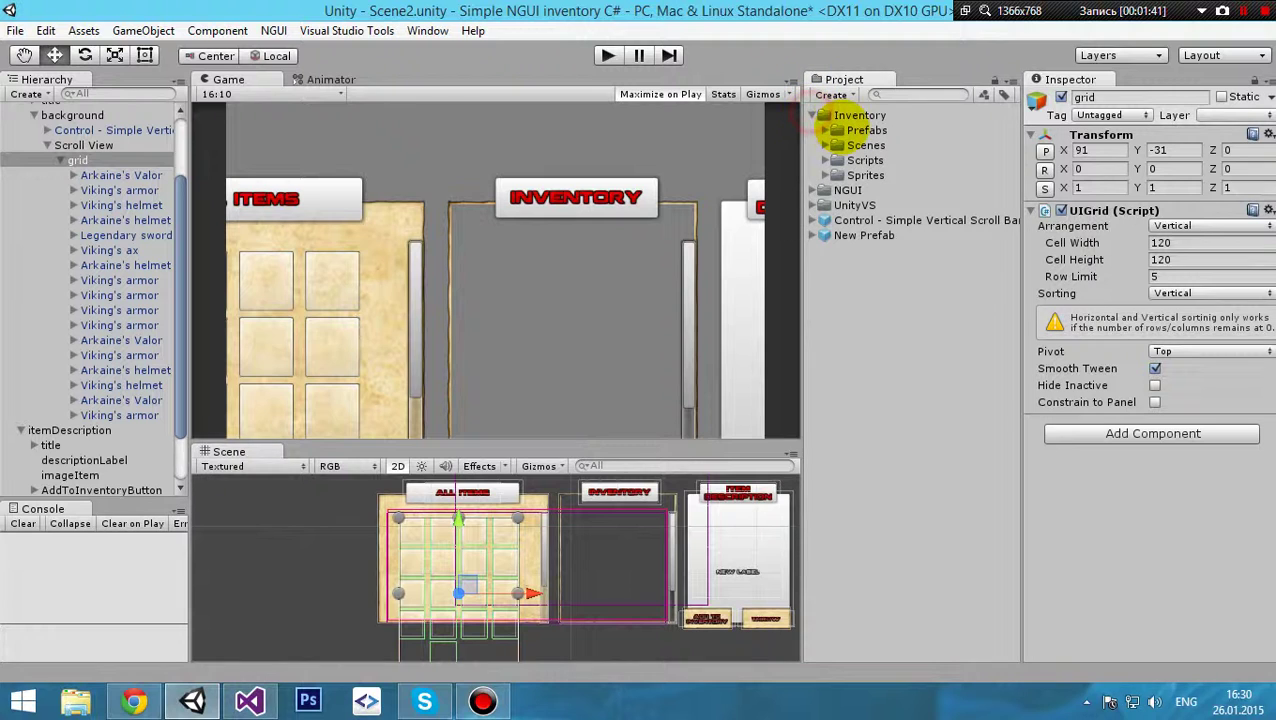
{"action": "left_click", "coordinate": [848, 115]}
{"action": "left_click", "coordinate": [845, 130]}
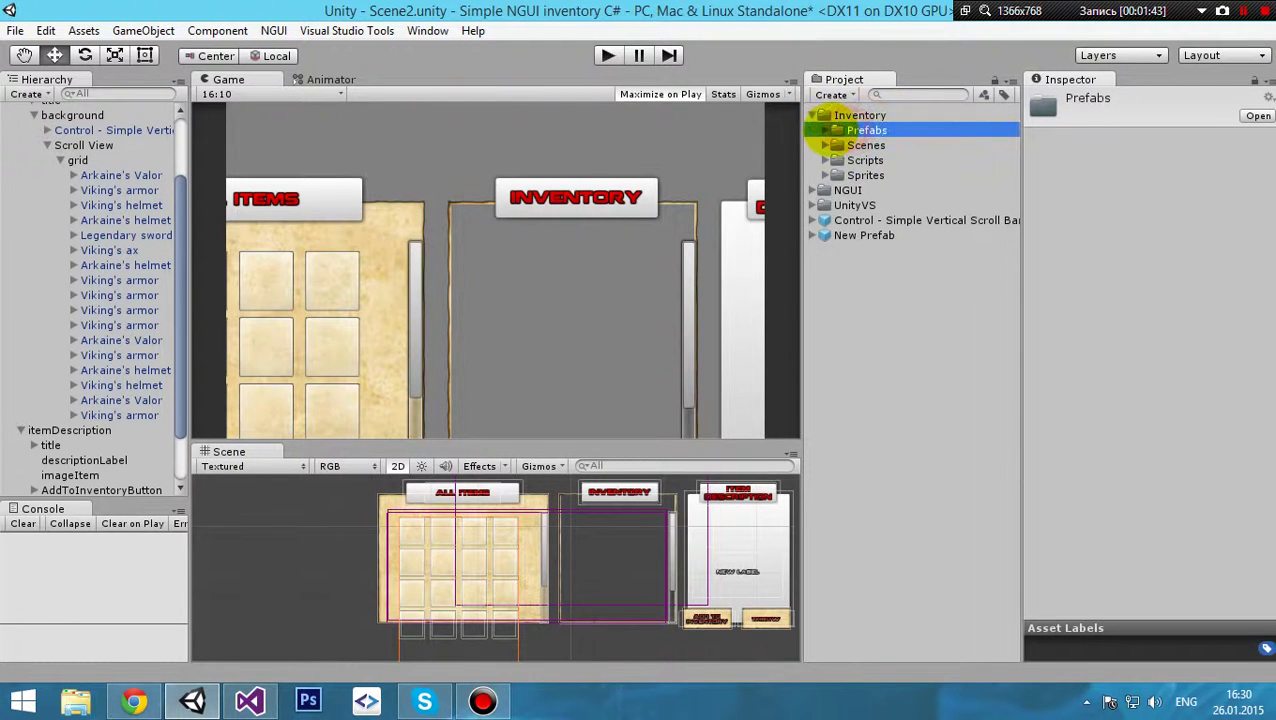
{"action": "left_click", "coordinate": [837, 131]}
{"action": "left_click", "coordinate": [852, 146]}
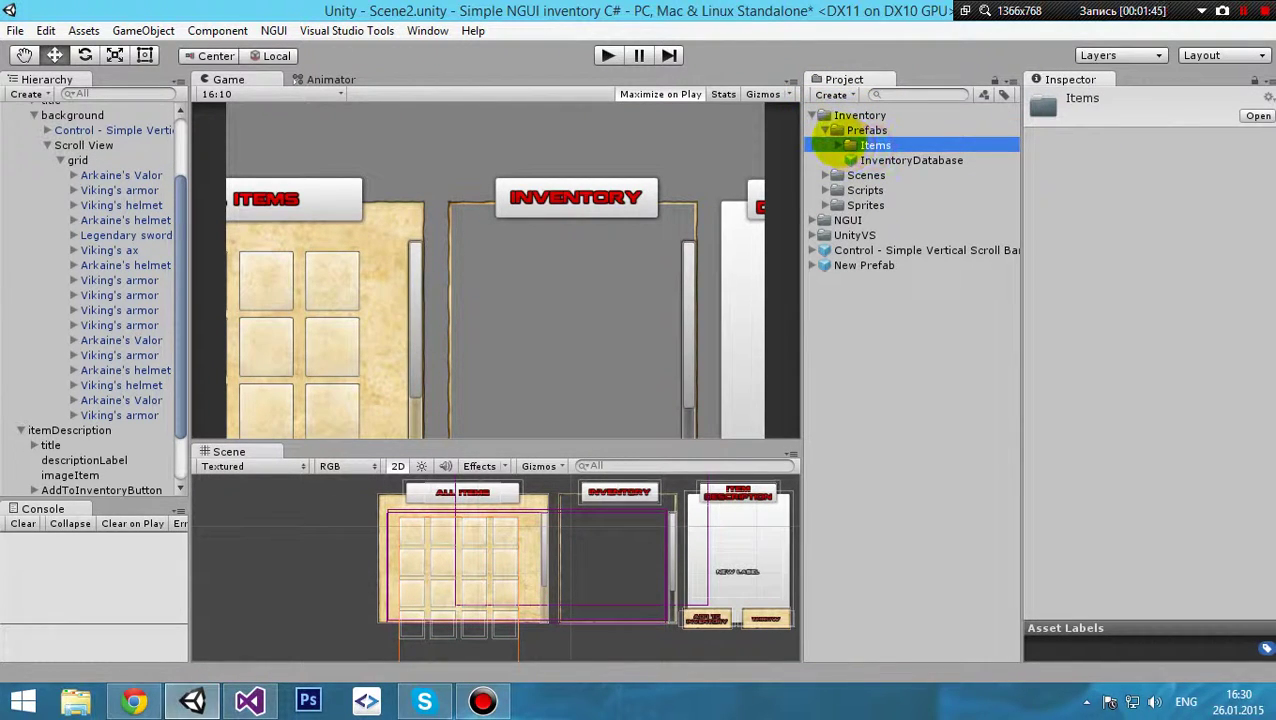
{"action": "left_click", "coordinate": [865, 160]}
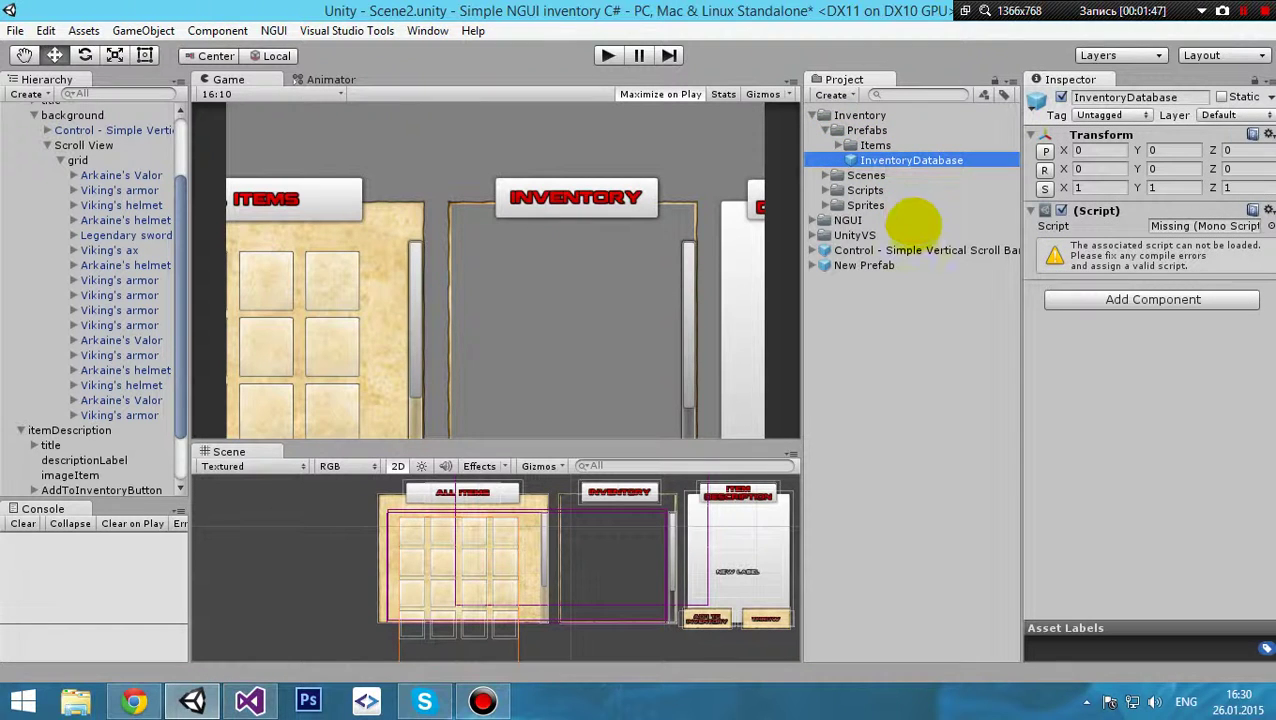
{"action": "key", "text": "Delete"}
{"action": "left_click", "coordinate": [698, 393]}
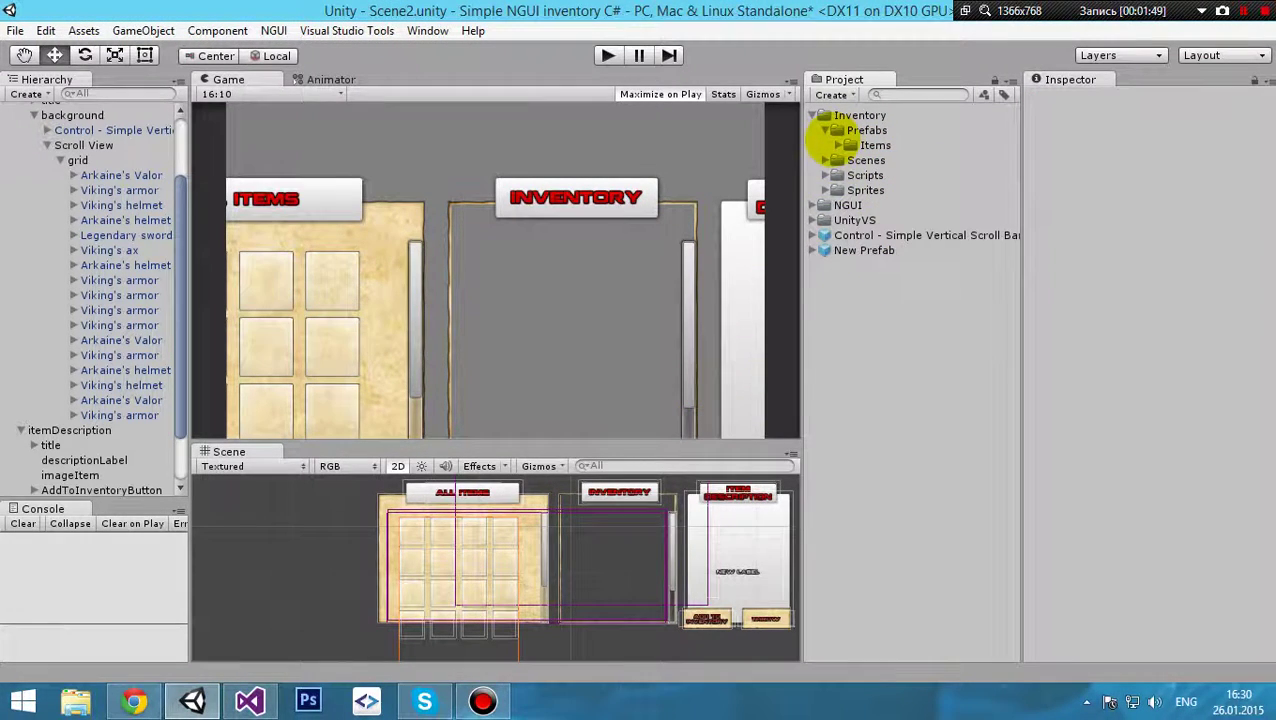
- Duplicate the empty item prefab in Items and rename the copy BarbarionHelmet
{"action": "left_click", "coordinate": [838, 145]}
{"action": "left_click", "coordinate": [887, 190]}
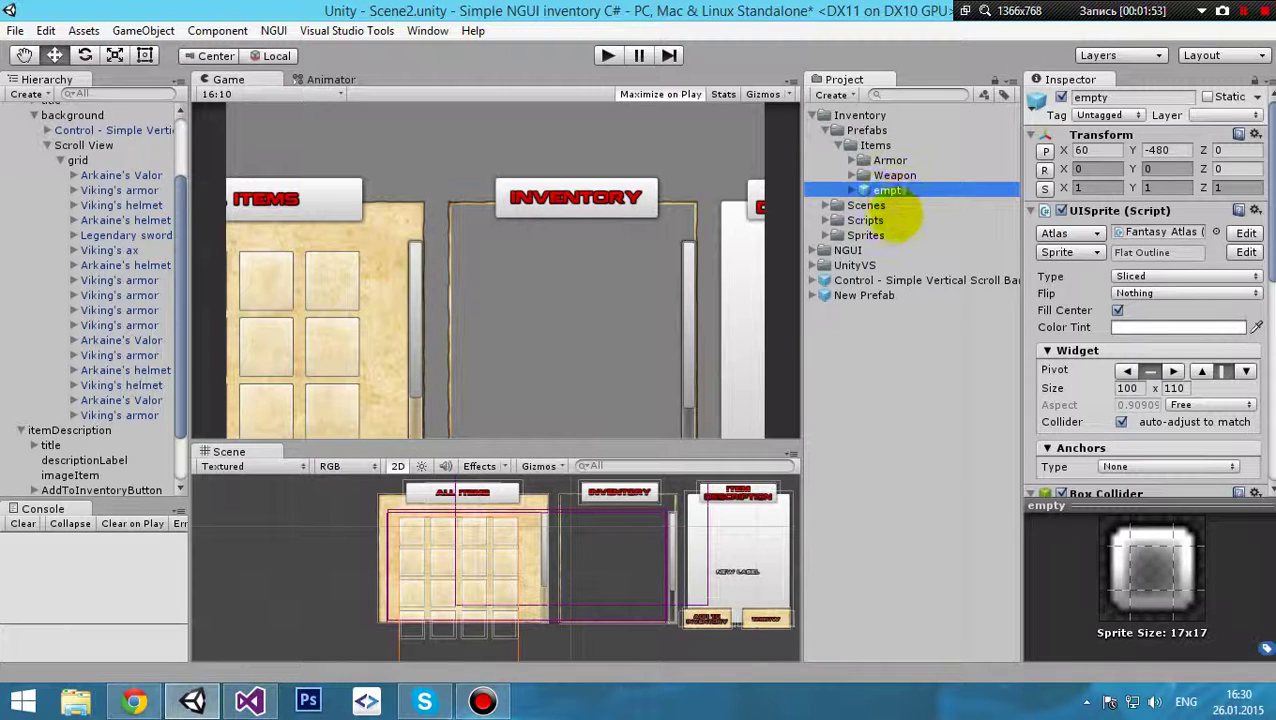
{"action": "key", "text": "ctrl+d"}
{"action": "key", "text": "F2"}
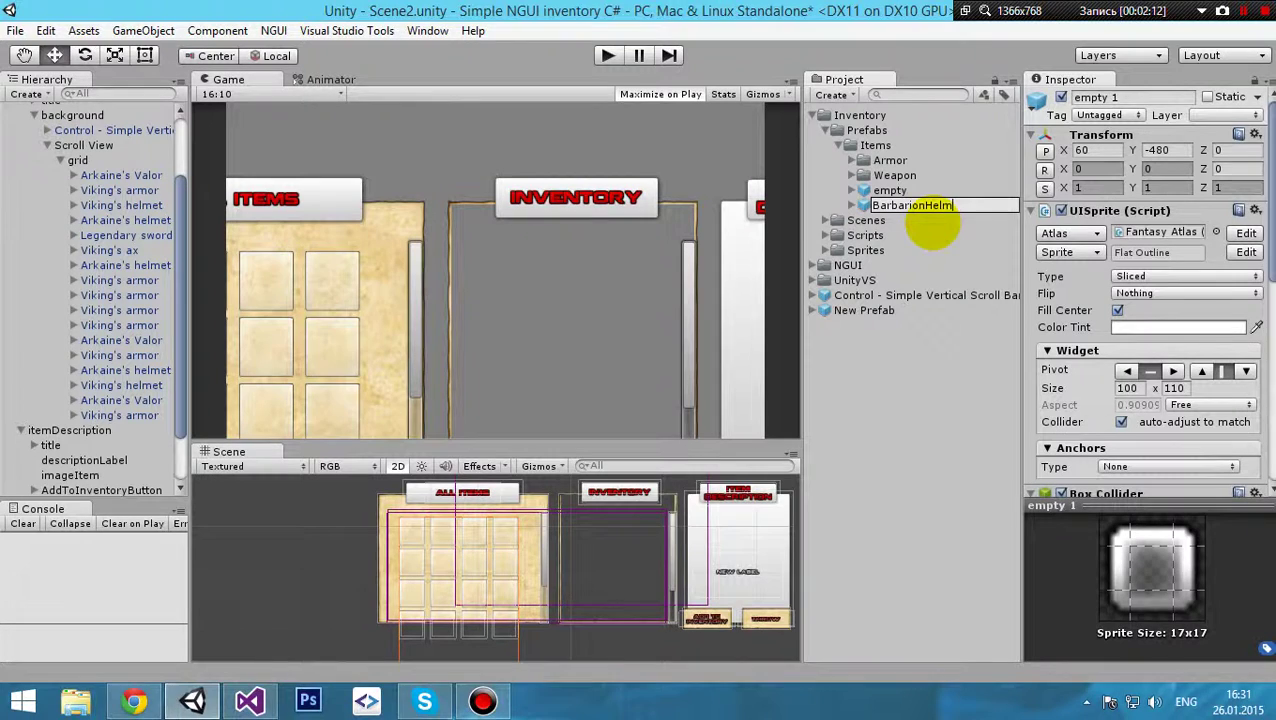
{"action": "key", "text": "Return"}
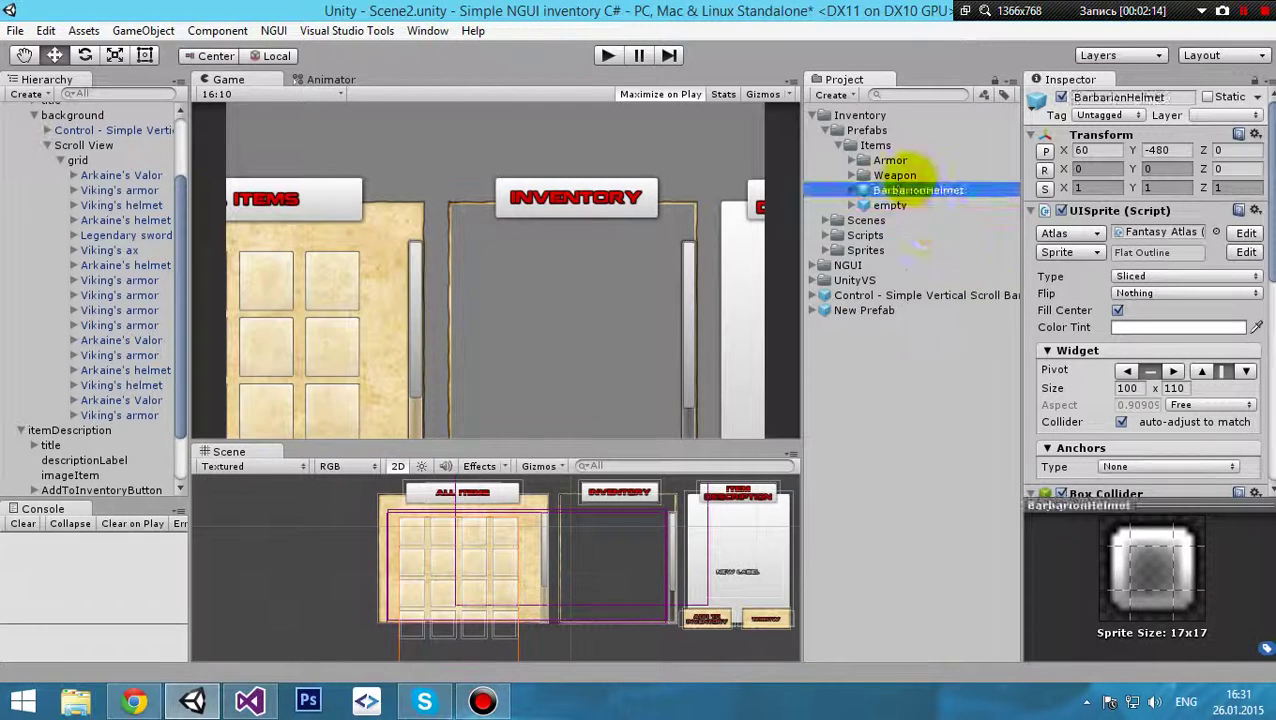
{"action": "scroll", "coordinate": [1258, 212], "scroll_direction": "down", "scroll_amount": 5}
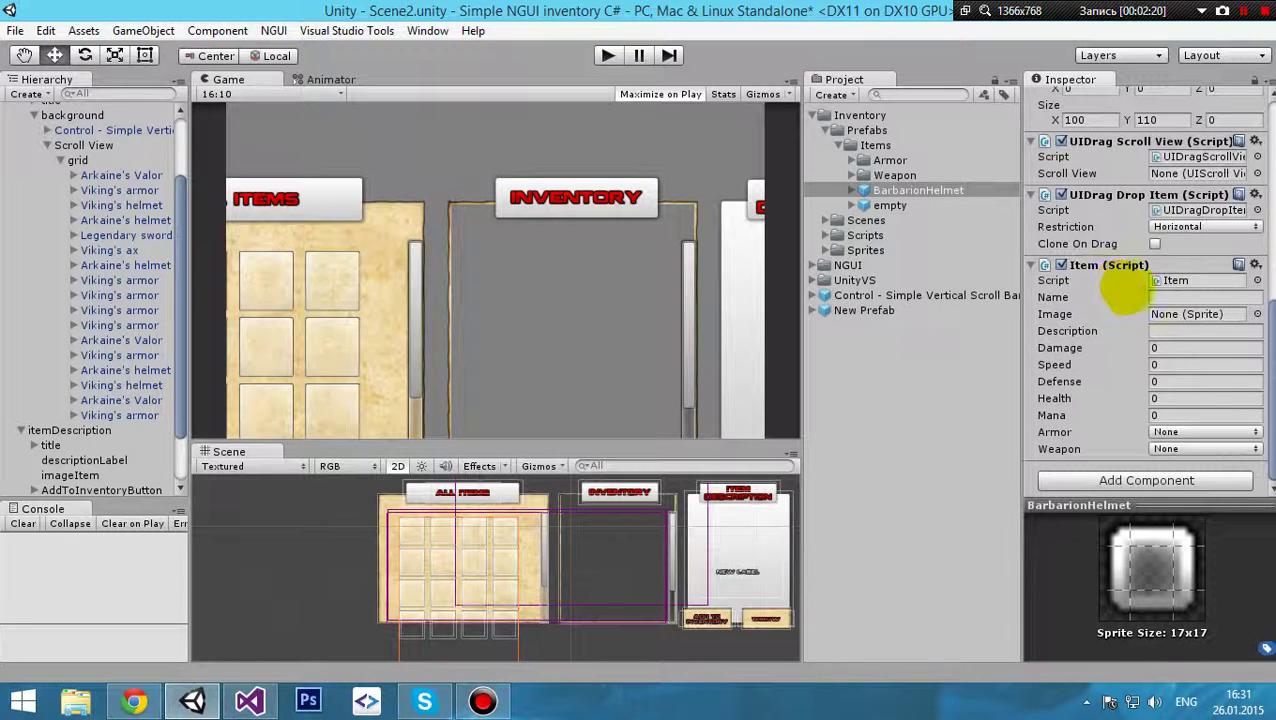
- Copy the prefab's name and paste BarbarionHelmet into the Item script's Name field
{"action": "left_click", "coordinate": [926, 190]}
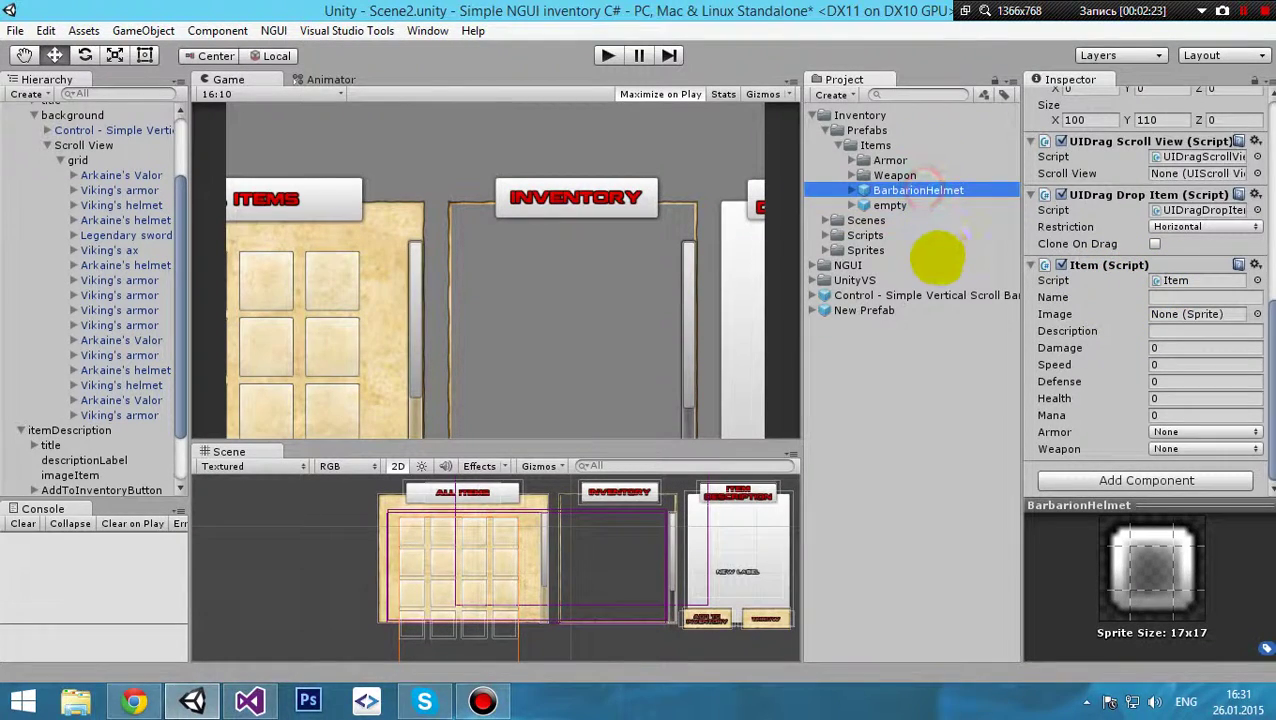
{"action": "right_click", "coordinate": [950, 191]}
{"action": "left_click", "coordinate": [962, 222]}
{"action": "left_click", "coordinate": [1160, 297]}
{"action": "key", "text": "ctrl+v"}
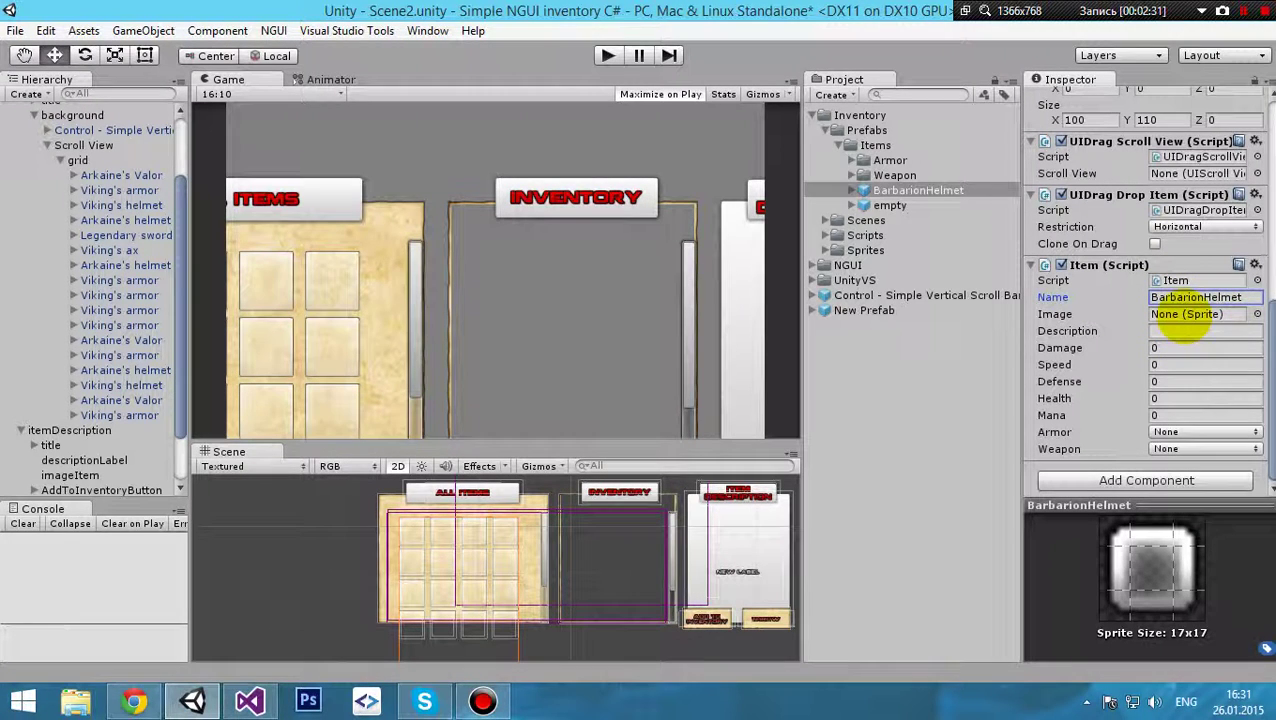
{"action": "left_click", "coordinate": [1198, 315]}
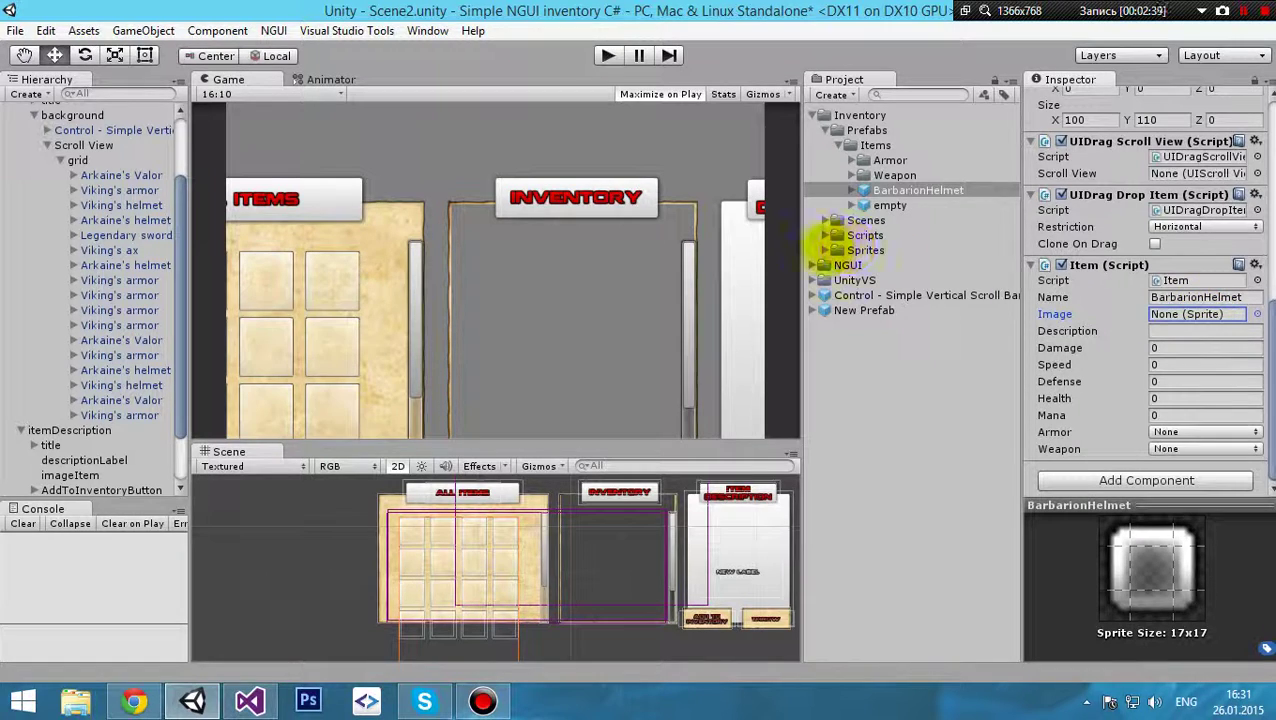
- Expand Sprites > Armory and preview the sprites to find the helmet, Armory_48
{"action": "left_click", "coordinate": [825, 250]}
{"action": "left_click", "coordinate": [839, 265]}
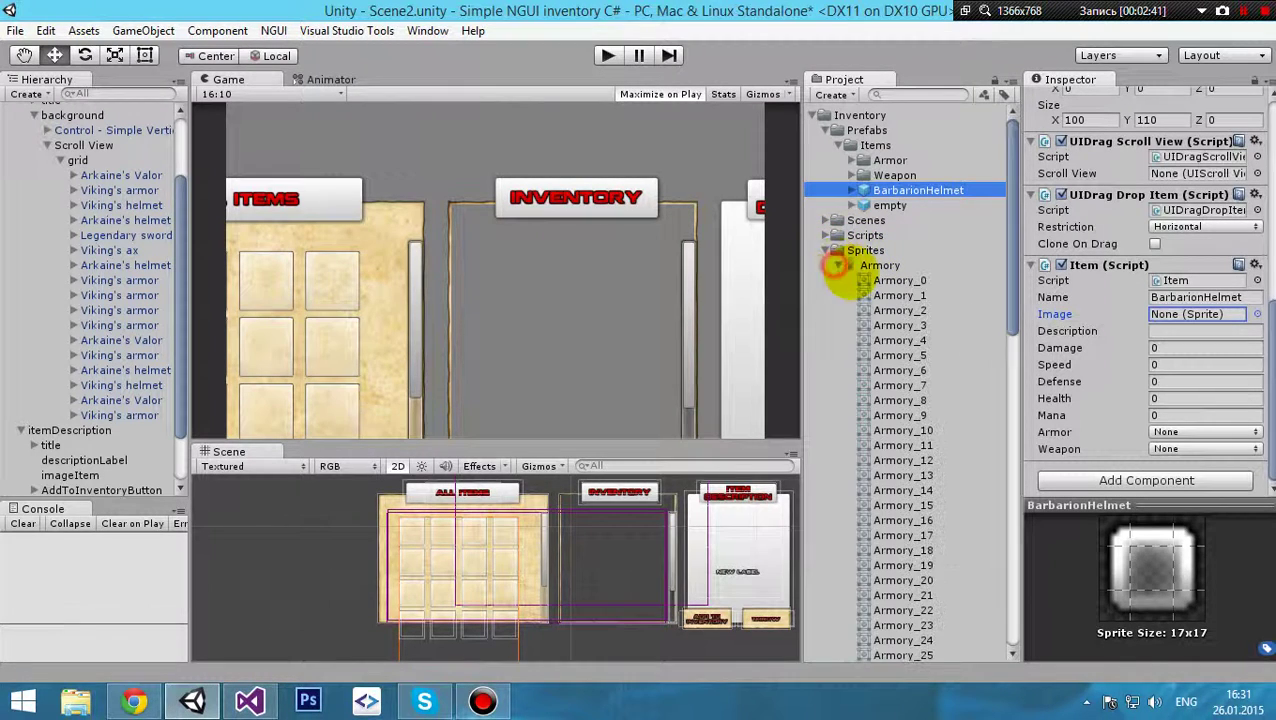
{"action": "scroll", "coordinate": [990, 480], "scroll_direction": "down", "scroll_amount": 10}
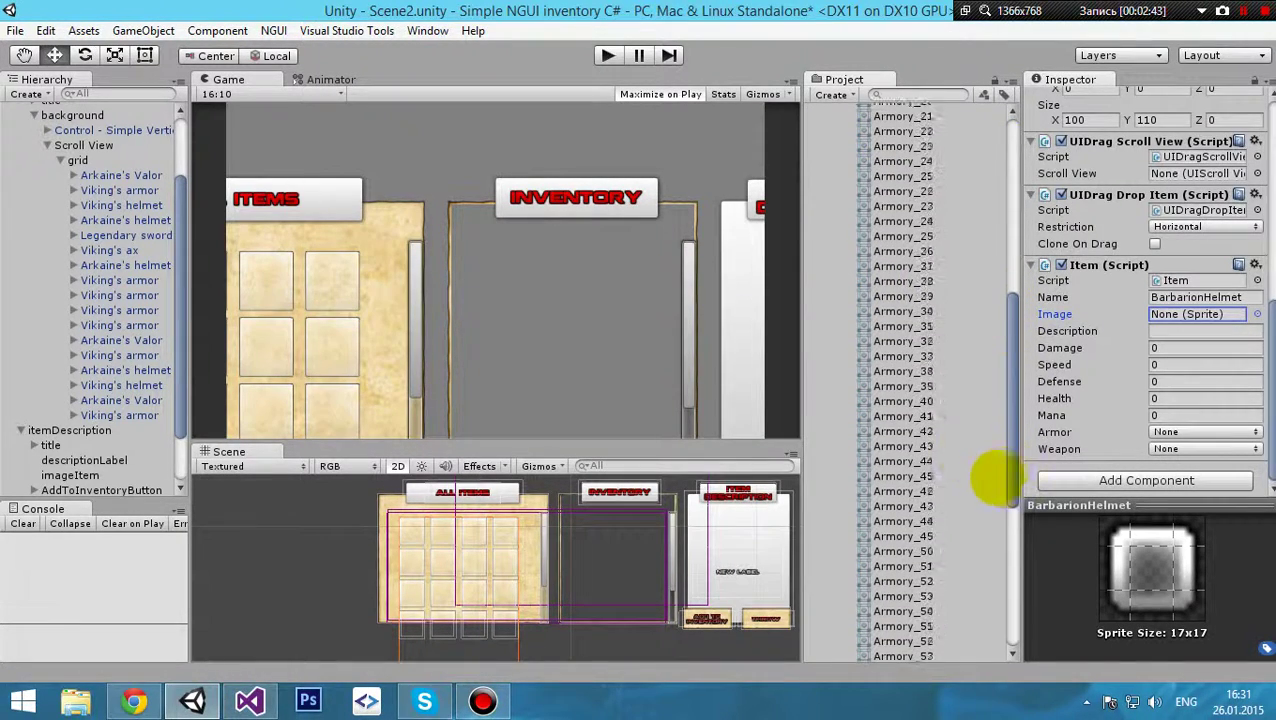
{"action": "left_click", "coordinate": [945, 592]}
{"action": "key", "text": "Down"}
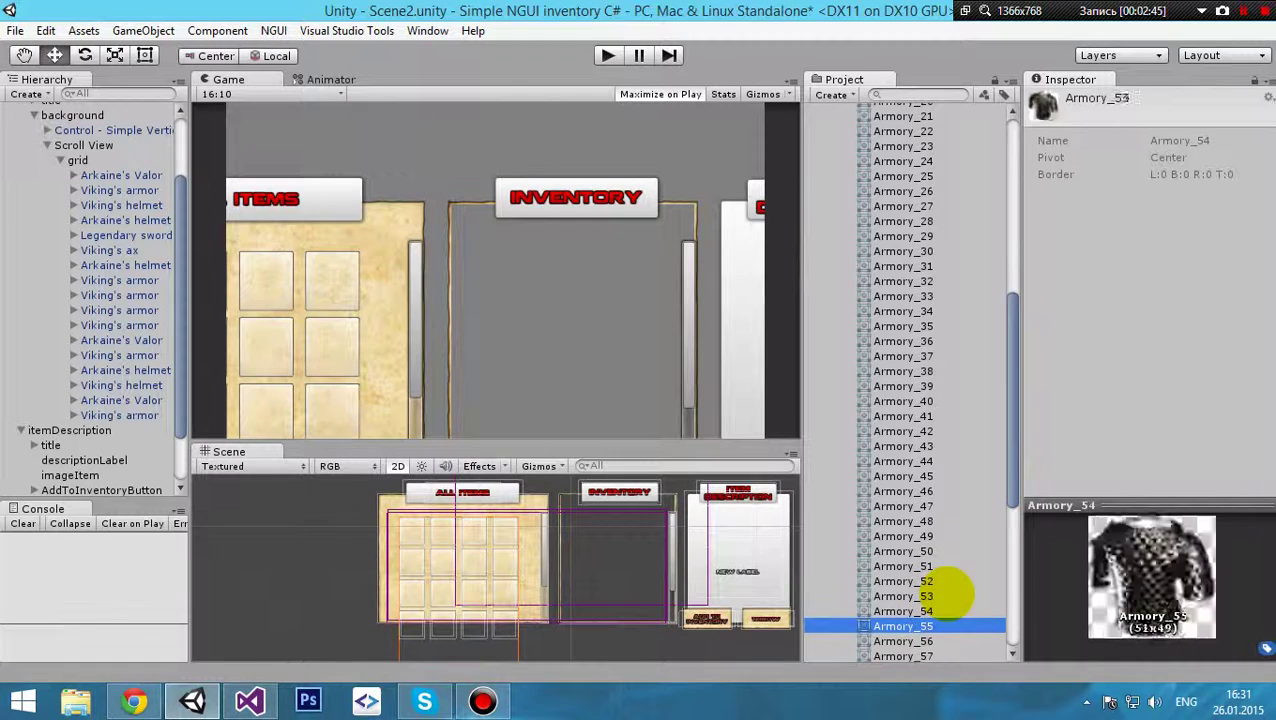
{"action": "key", "text": "Up"}
{"action": "key", "text": "Up"}
{"action": "key", "text": "Up"}
{"action": "key", "text": "Up"}
{"action": "key", "text": "Up"}
{"action": "key", "text": "Up"}
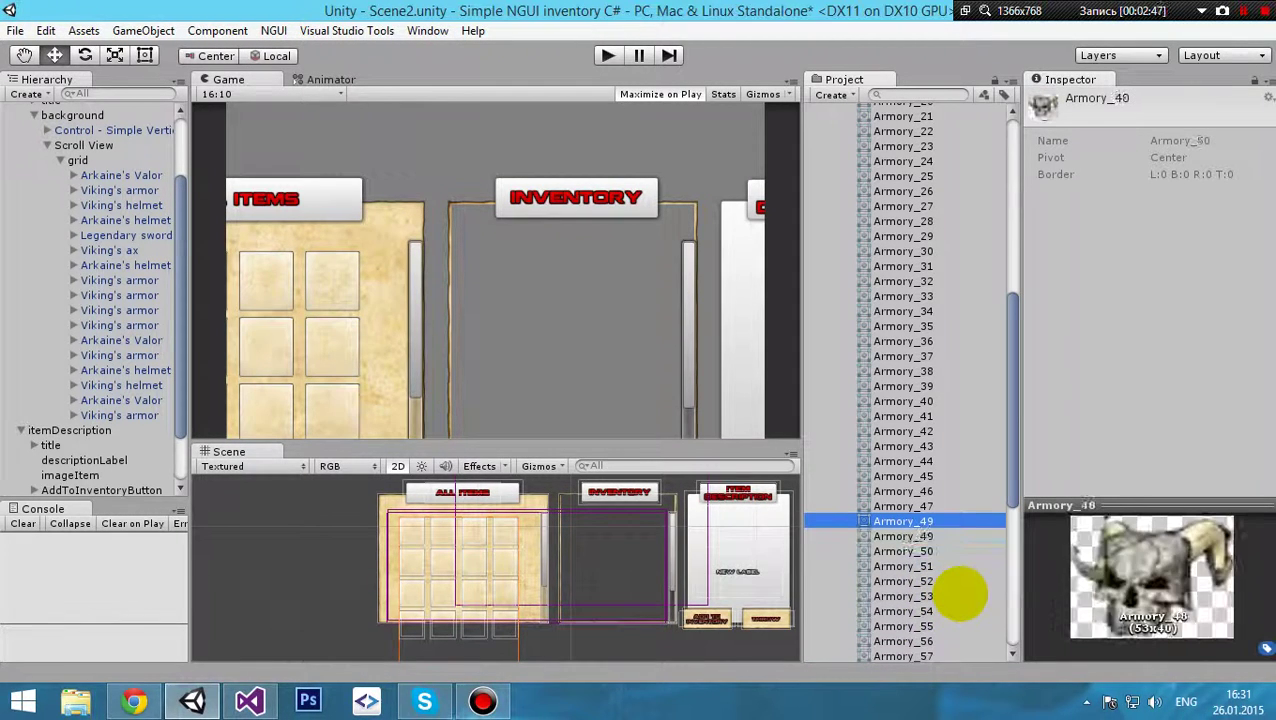
{"action": "key", "text": "Down"}
{"action": "key", "text": "Up"}
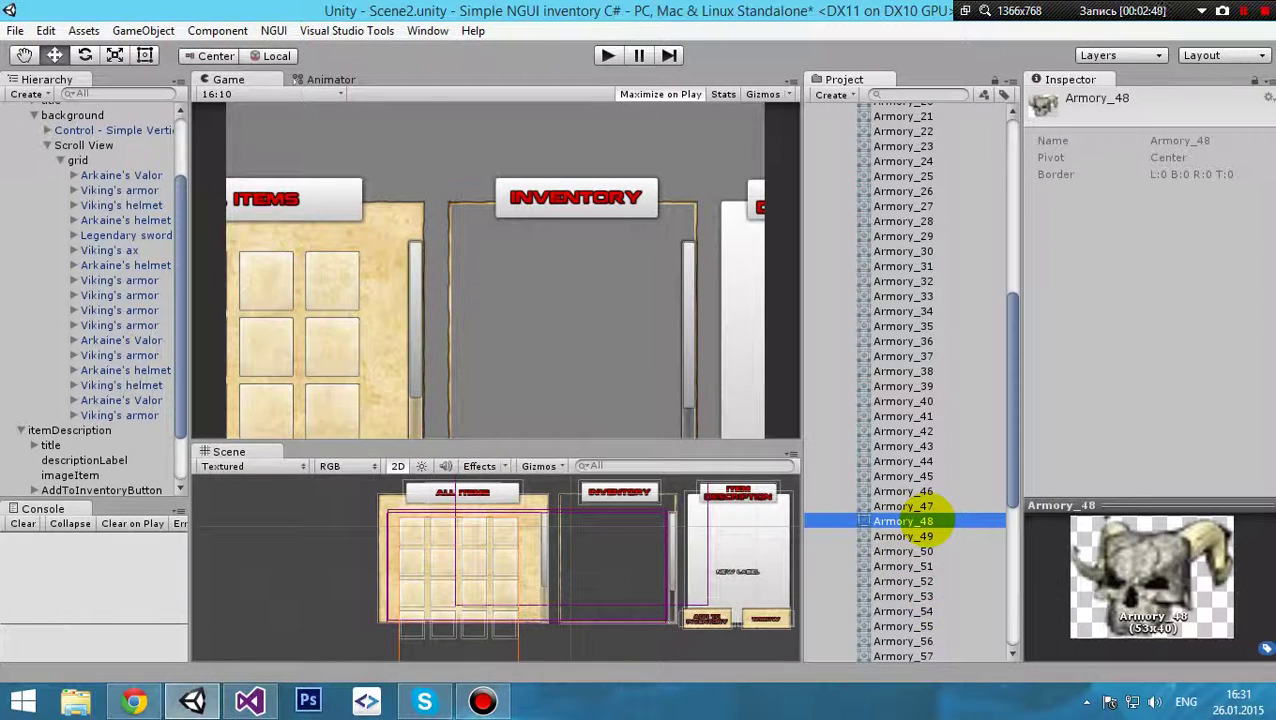
{"action": "left_click_drag", "start_coordinate": [1011, 464], "coordinate": [1005, 185]}
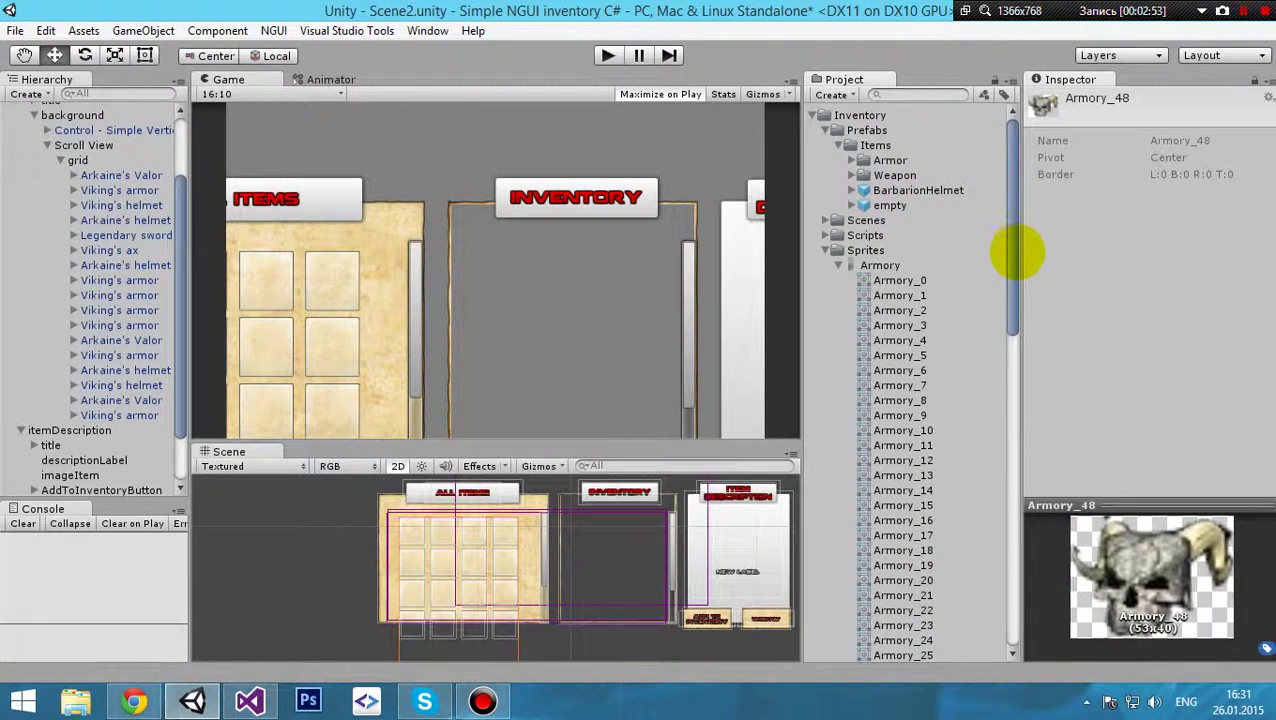
{"action": "left_click_drag", "start_coordinate": [1012, 254], "coordinate": [997, 177]}
- Assign Armory_48 to BarbarionHelmet's Image field and enter 'some description' as its Description
{"action": "left_click", "coordinate": [842, 190]}
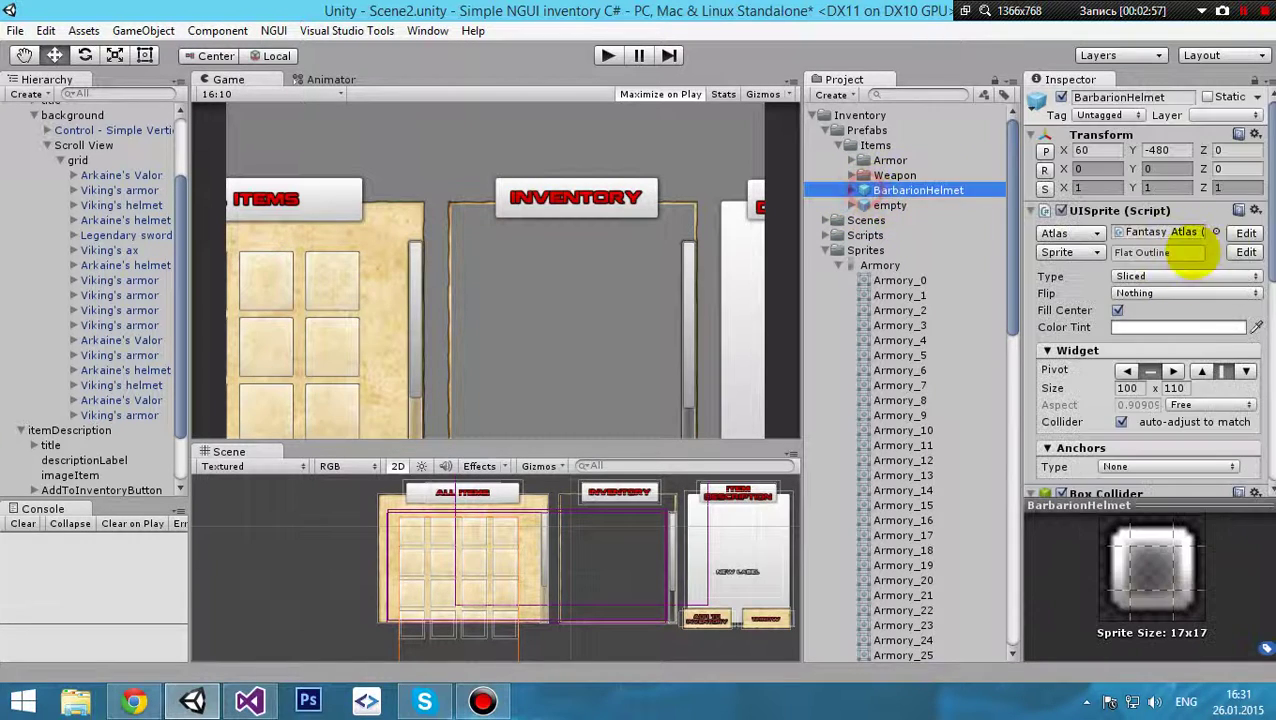
{"action": "scroll", "coordinate": [1250, 240], "scroll_direction": "down", "scroll_amount": 10}
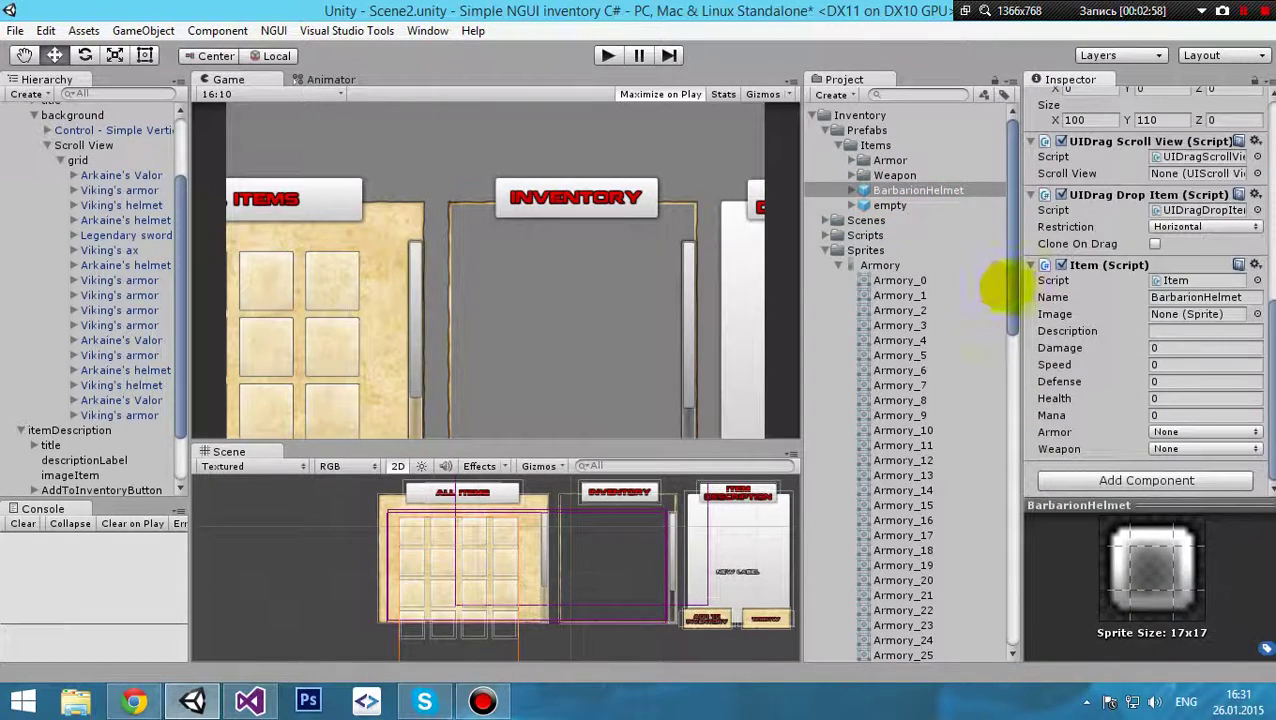
{"action": "left_click_drag", "start_coordinate": [1017, 276], "coordinate": [1016, 472]}
{"action": "left_click_drag", "start_coordinate": [954, 533], "coordinate": [1160, 316]}
{"action": "left_click", "coordinate": [1152, 332]}
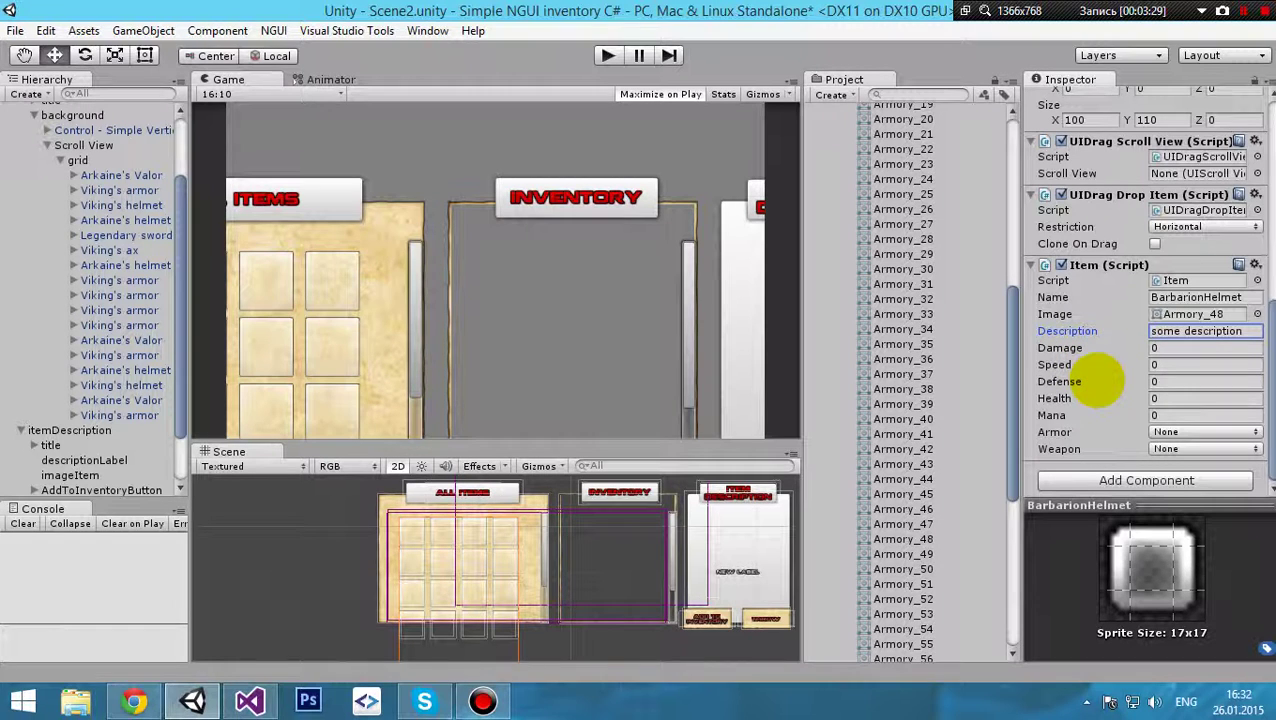
- Enter Defense 10, Health 5, Mana 2, set Armor to Head, and keep Weapon as None
{"action": "left_click", "coordinate": [1145, 382]}
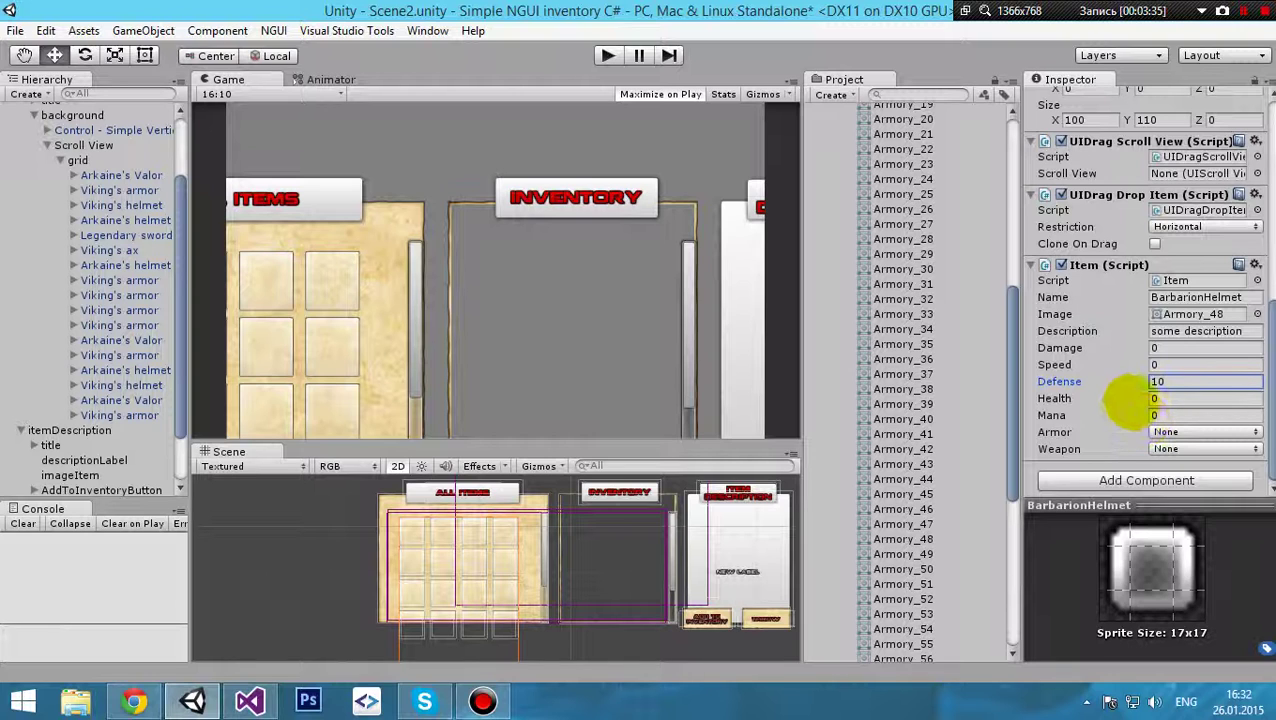
{"action": "left_click", "coordinate": [1153, 398]}
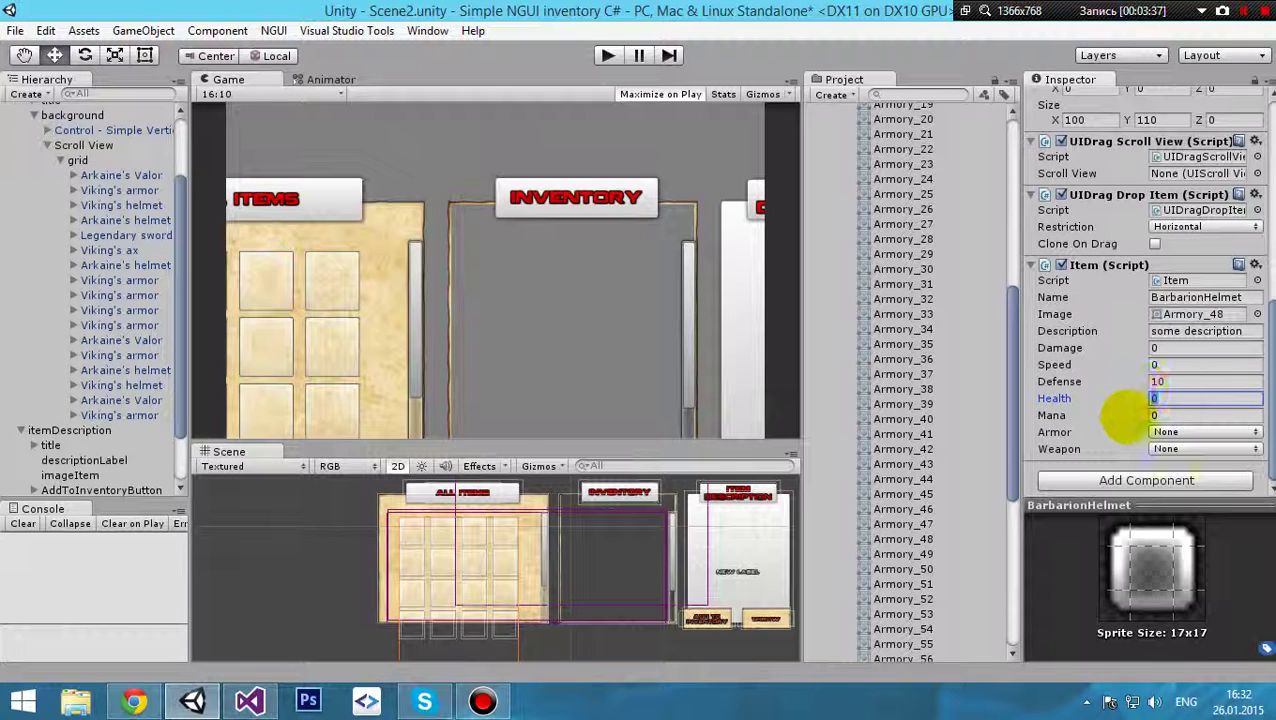
{"action": "type", "text": "5"}
{"action": "left_click", "coordinate": [1165, 415]}
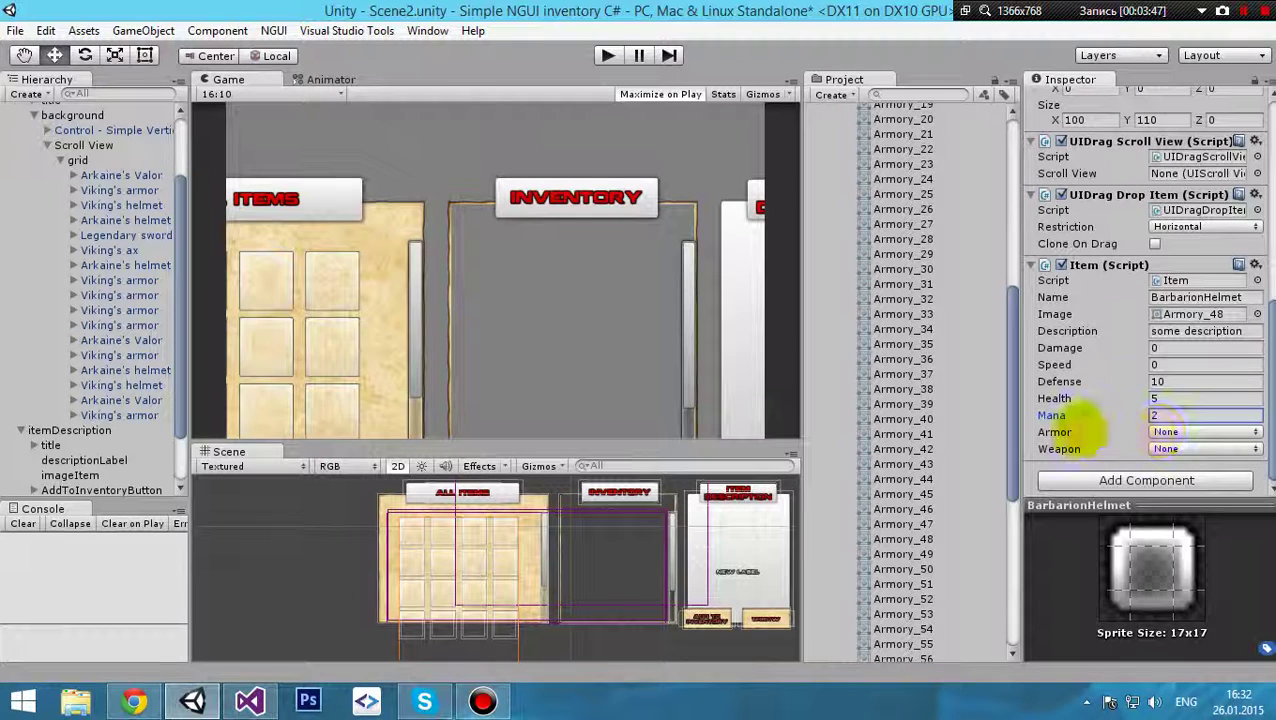
{"action": "left_click", "coordinate": [1166, 431]}
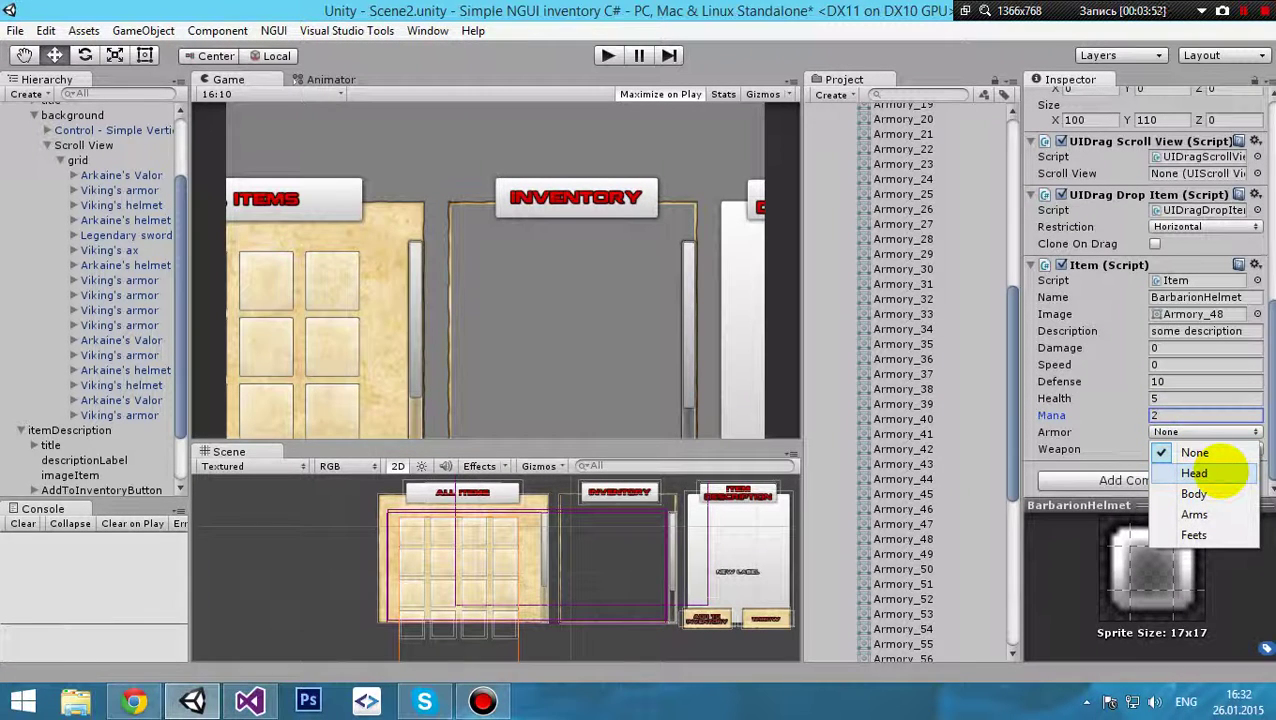
{"action": "left_click", "coordinate": [1216, 472]}
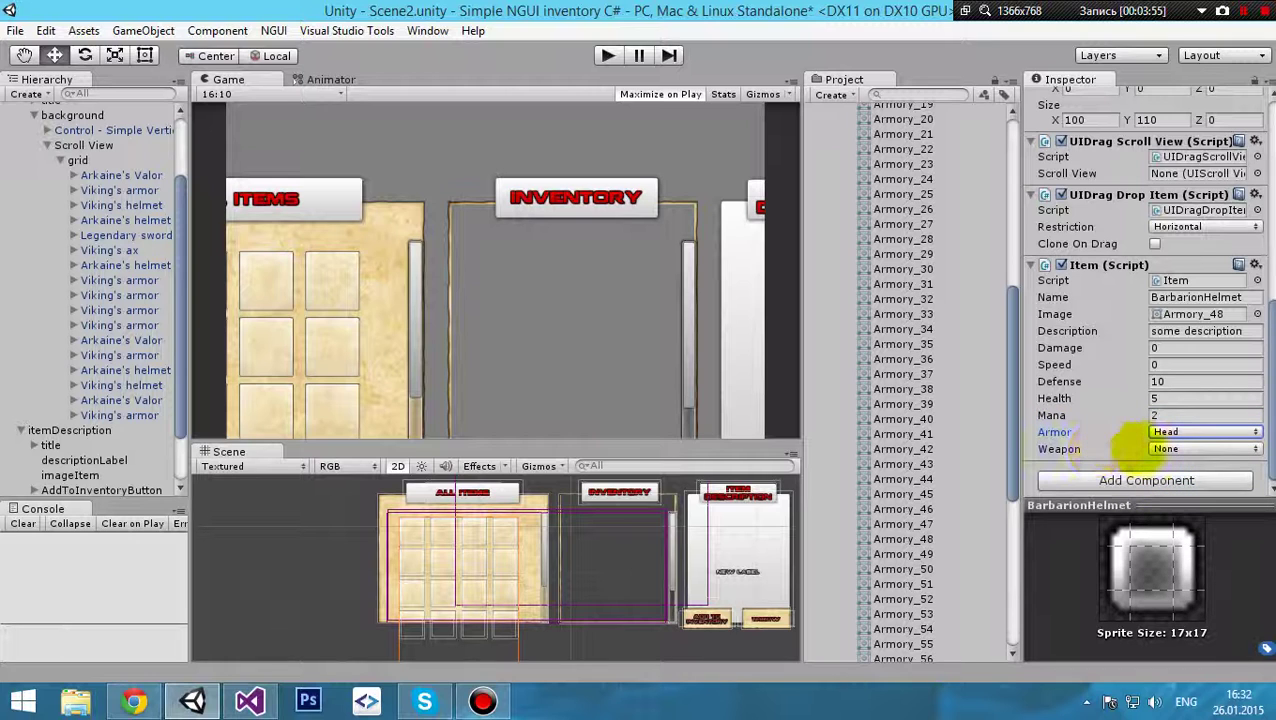
{"action": "left_click", "coordinate": [1160, 449]}
{"action": "left_click", "coordinate": [1175, 490]}
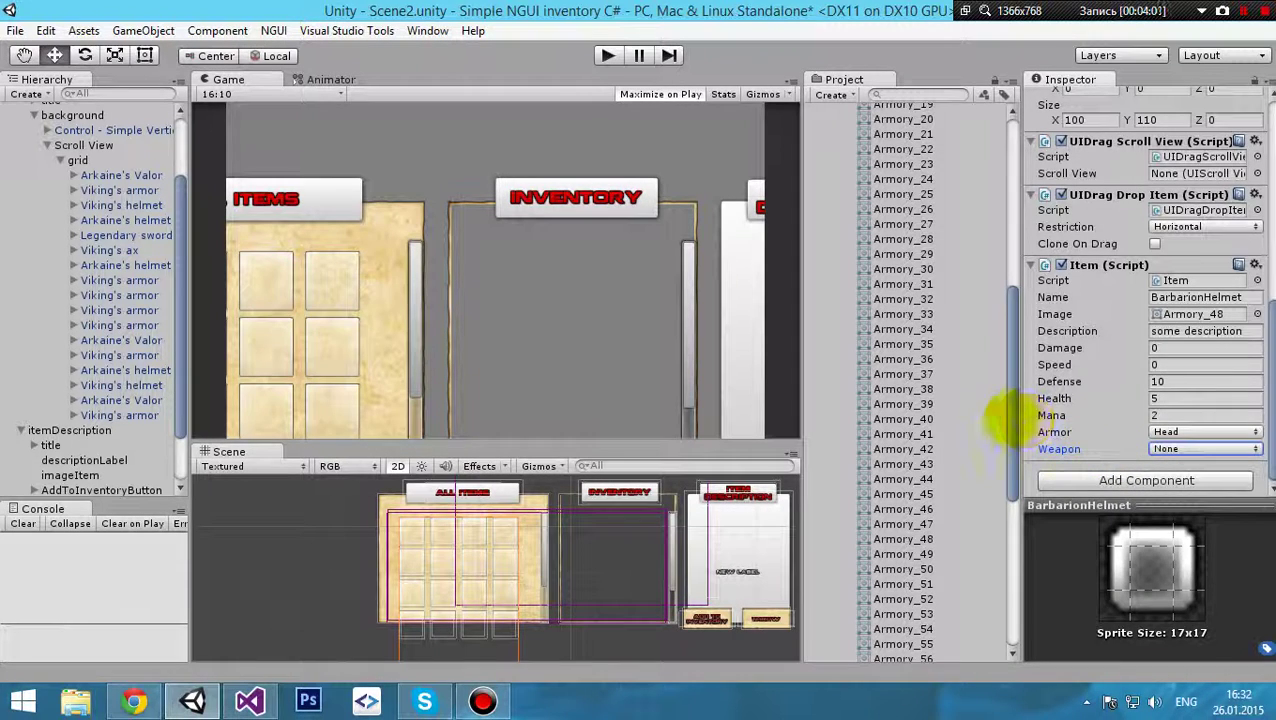
{"action": "left_click_drag", "start_coordinate": [1010, 418], "coordinate": [969, 177]}
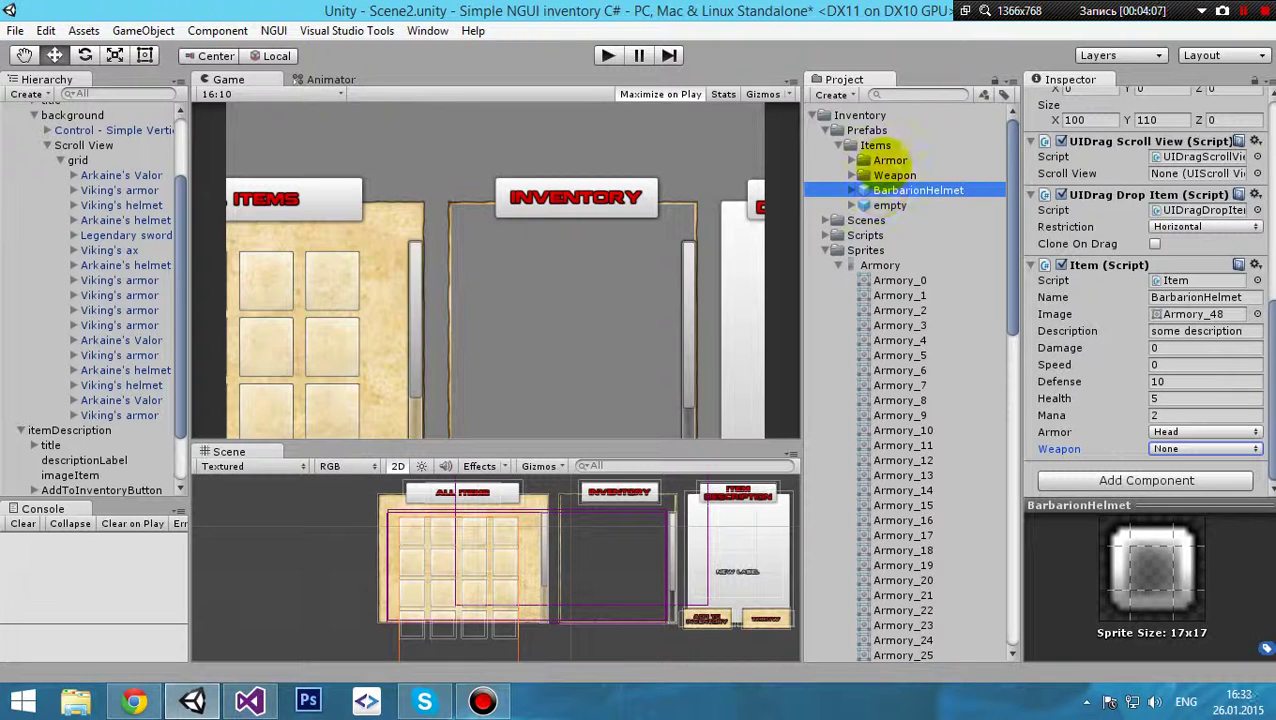
- Move BarbarionHelmet into Prefabs/Items/Armor and drop two copies onto the grid object
{"action": "left_click_drag", "start_coordinate": [892, 192], "coordinate": [882, 162]}
{"action": "left_click", "coordinate": [851, 160]}
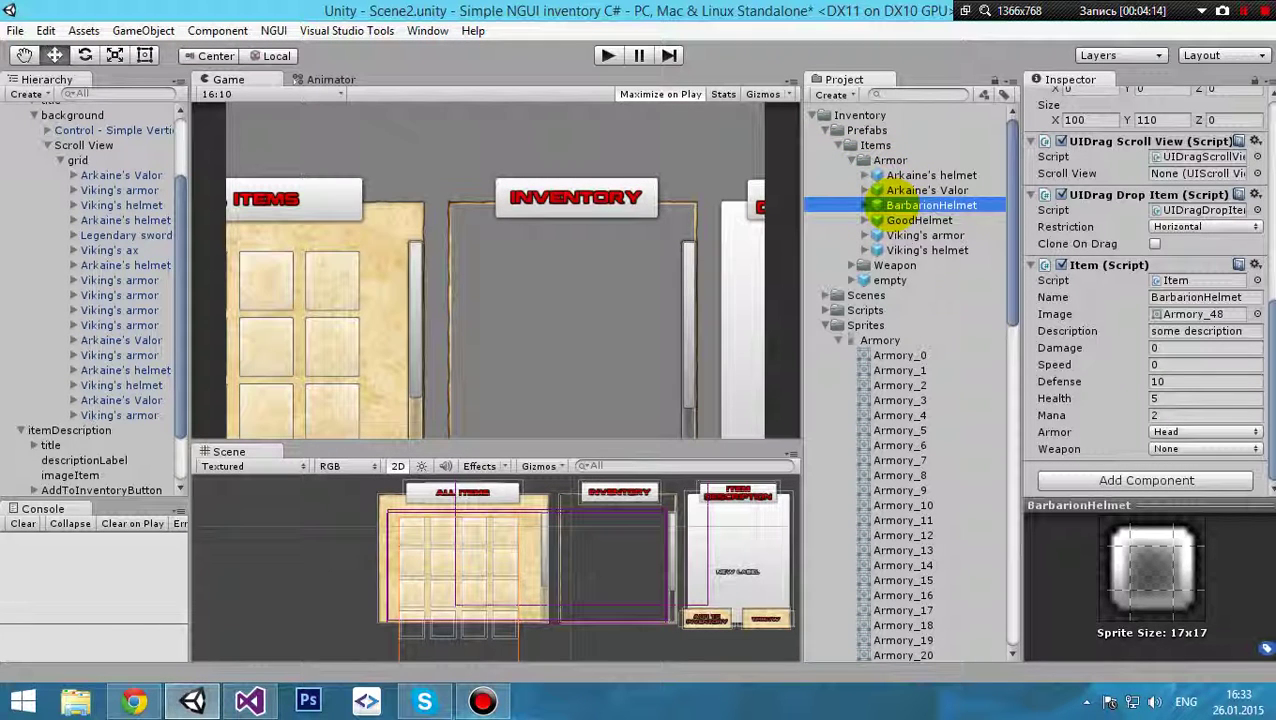
{"action": "left_click_drag", "start_coordinate": [877, 205], "coordinate": [112, 160]}
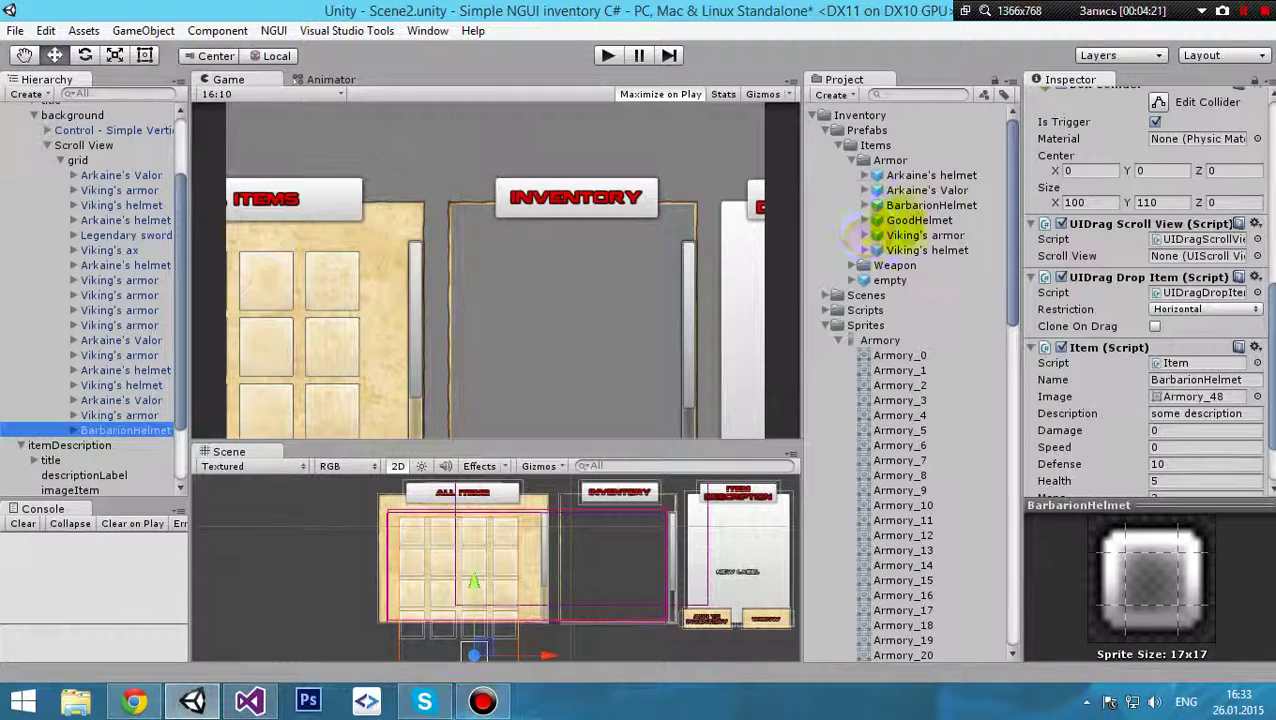
{"action": "left_click_drag", "start_coordinate": [907, 203], "coordinate": [57, 160]}
{"action": "left_click_drag", "start_coordinate": [558, 443], "coordinate": [655, 462]}
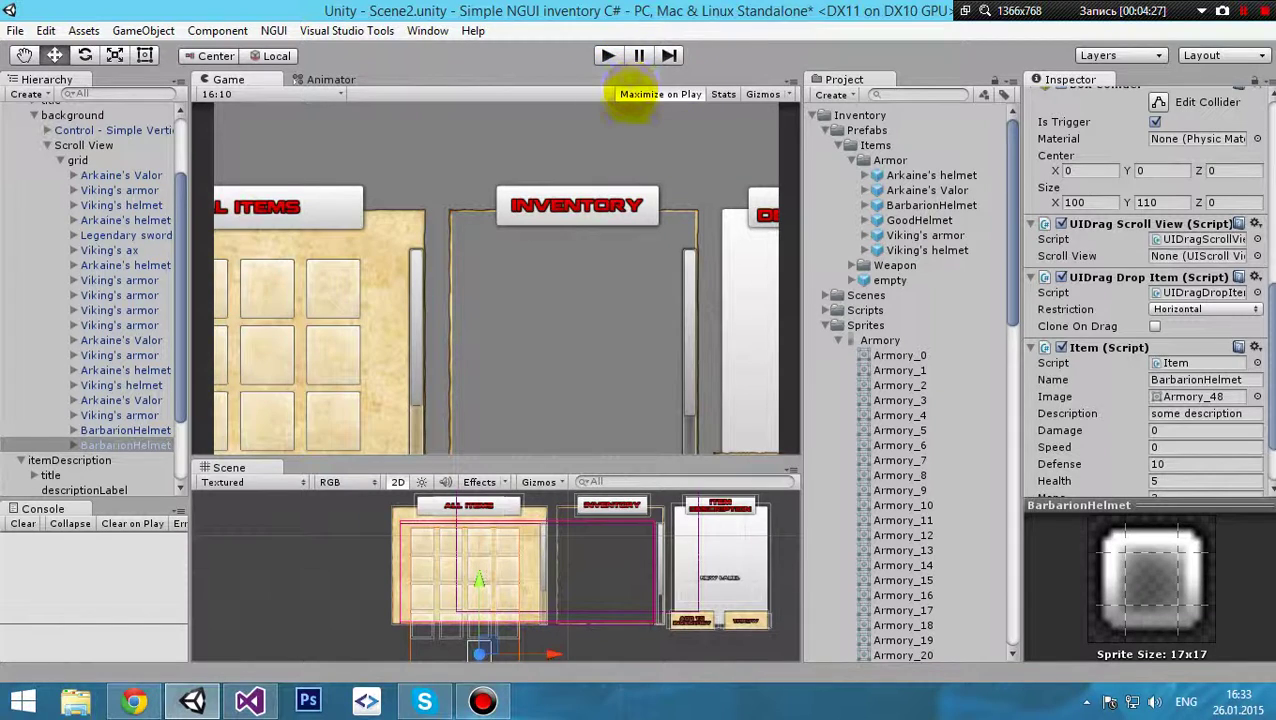
- Enter Play mode and drag two armor items and the helmet into the Inventory
{"action": "left_click", "coordinate": [607, 55]}
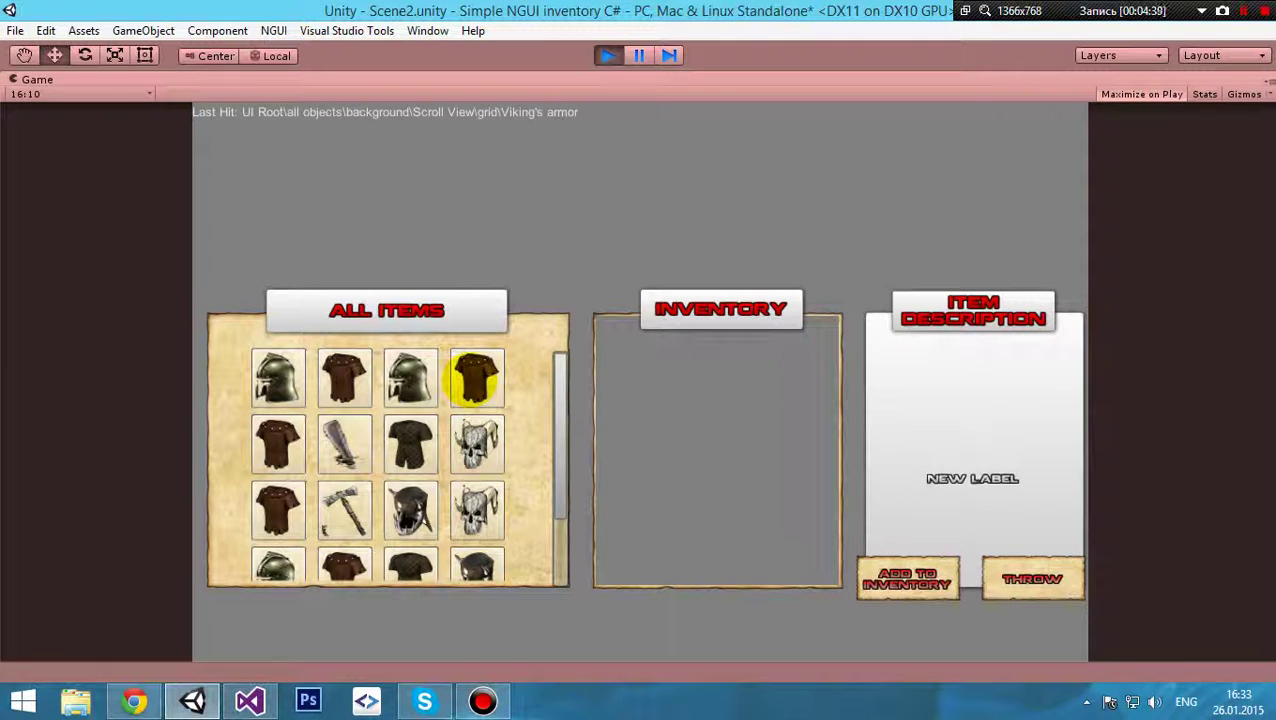
{"action": "left_click_drag", "start_coordinate": [476, 378], "coordinate": [698, 419]}
{"action": "left_click_drag", "start_coordinate": [473, 379], "coordinate": [664, 464]}
{"action": "left_click_drag", "start_coordinate": [477, 440], "coordinate": [680, 398]}
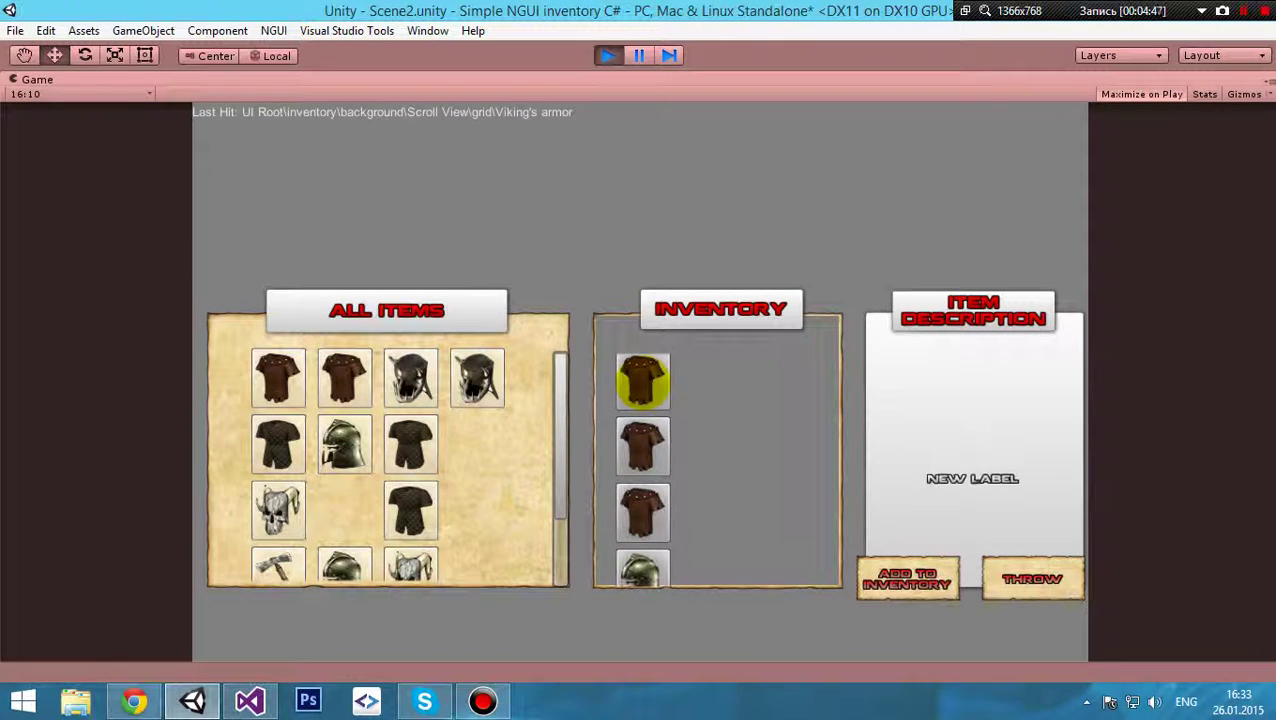
- Return those three items to All Items, then move the dark armour and axe into Inventory
{"action": "left_click_drag", "start_coordinate": [643, 380], "coordinate": [484, 447]}
{"action": "left_click_drag", "start_coordinate": [638, 441], "coordinate": [483, 505]}
{"action": "left_click_drag", "start_coordinate": [641, 447], "coordinate": [498, 555]}
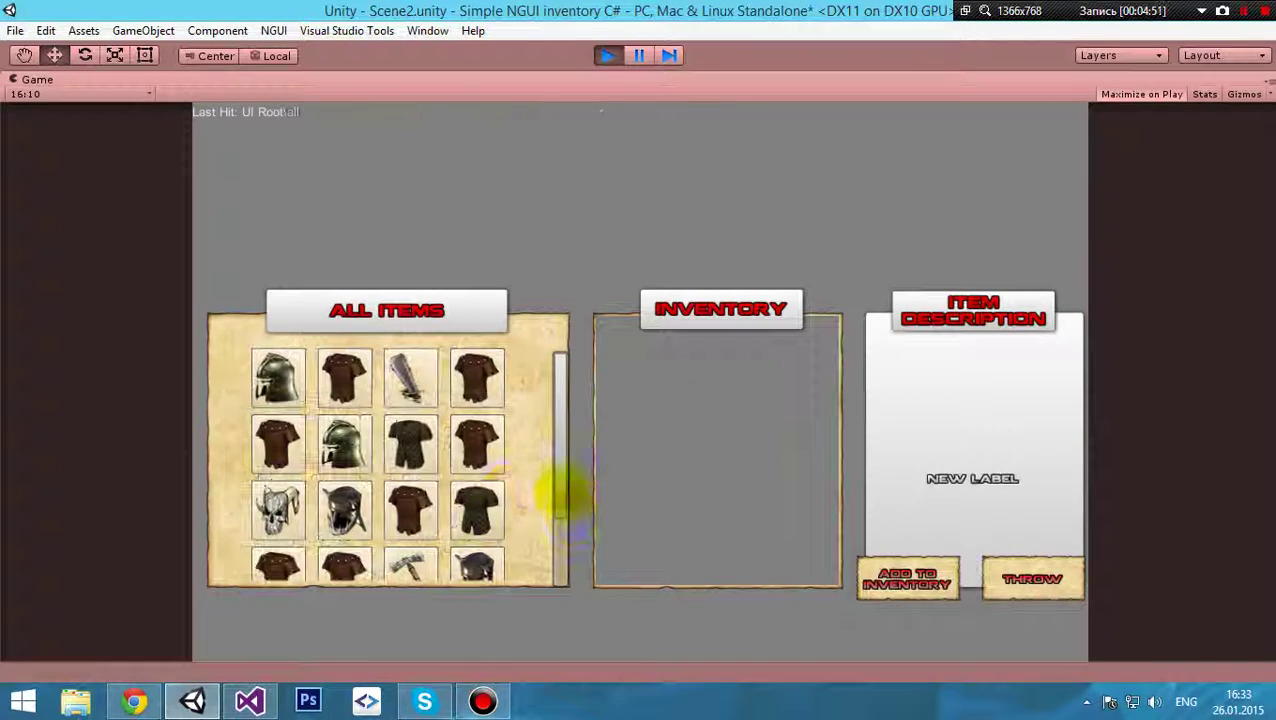
{"action": "left_click_drag", "start_coordinate": [418, 458], "coordinate": [656, 460]}
{"action": "left_click_drag", "start_coordinate": [484, 425], "coordinate": [641, 458]}
- View descriptions of Viking's Armor, the helmets, the axe and Arkaine's Valor
{"action": "left_click", "coordinate": [478, 382]}
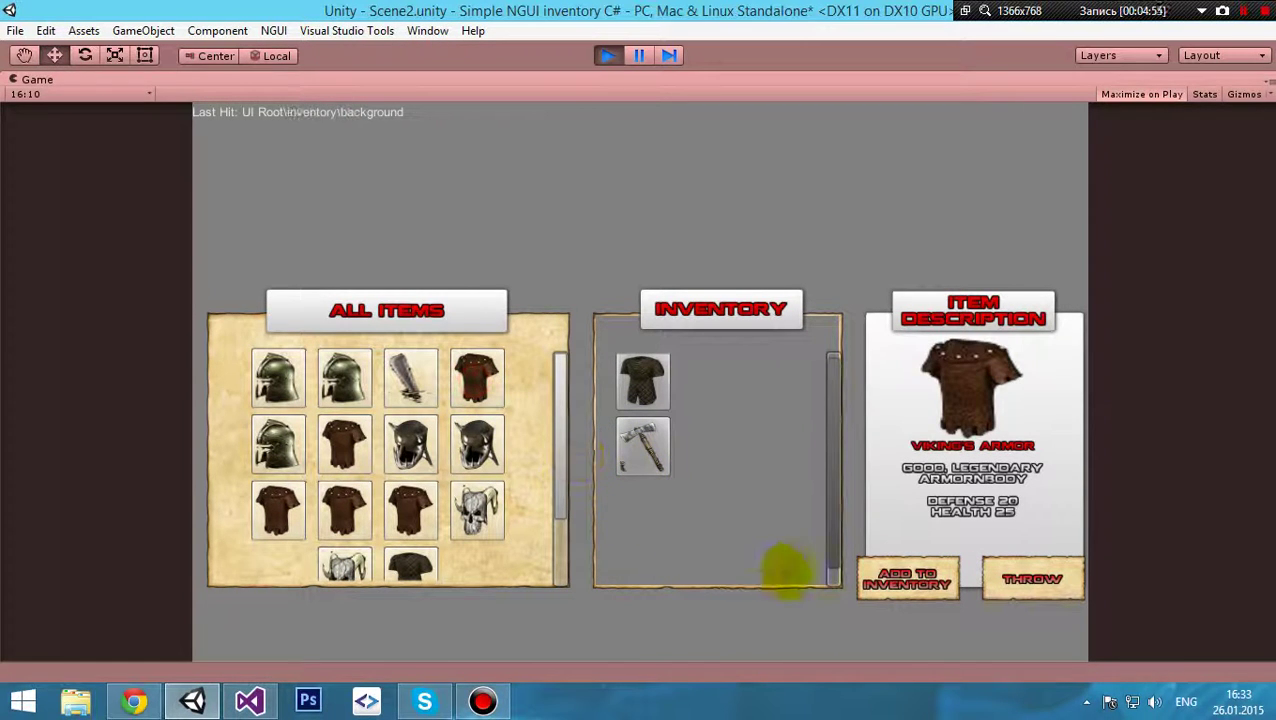
{"action": "left_click", "coordinate": [478, 447]}
{"action": "left_click", "coordinate": [644, 447]}
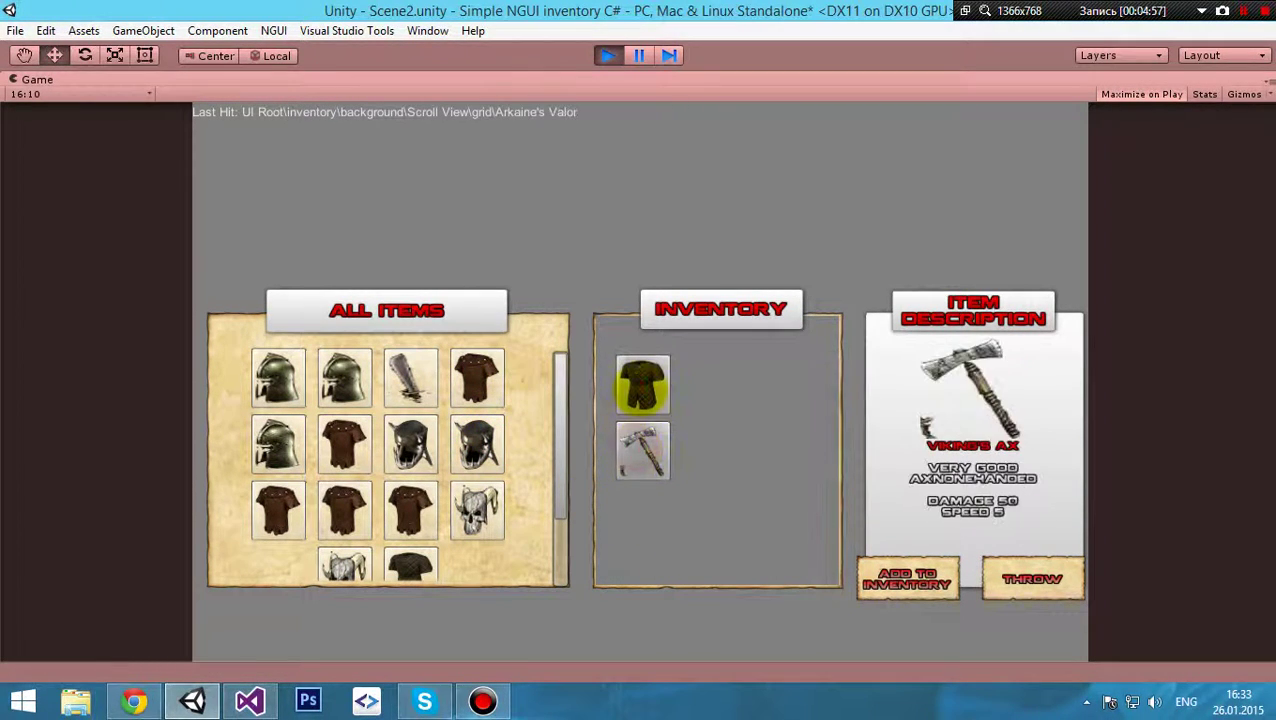
{"action": "left_click", "coordinate": [640, 382]}
{"action": "left_click", "coordinate": [477, 440]}
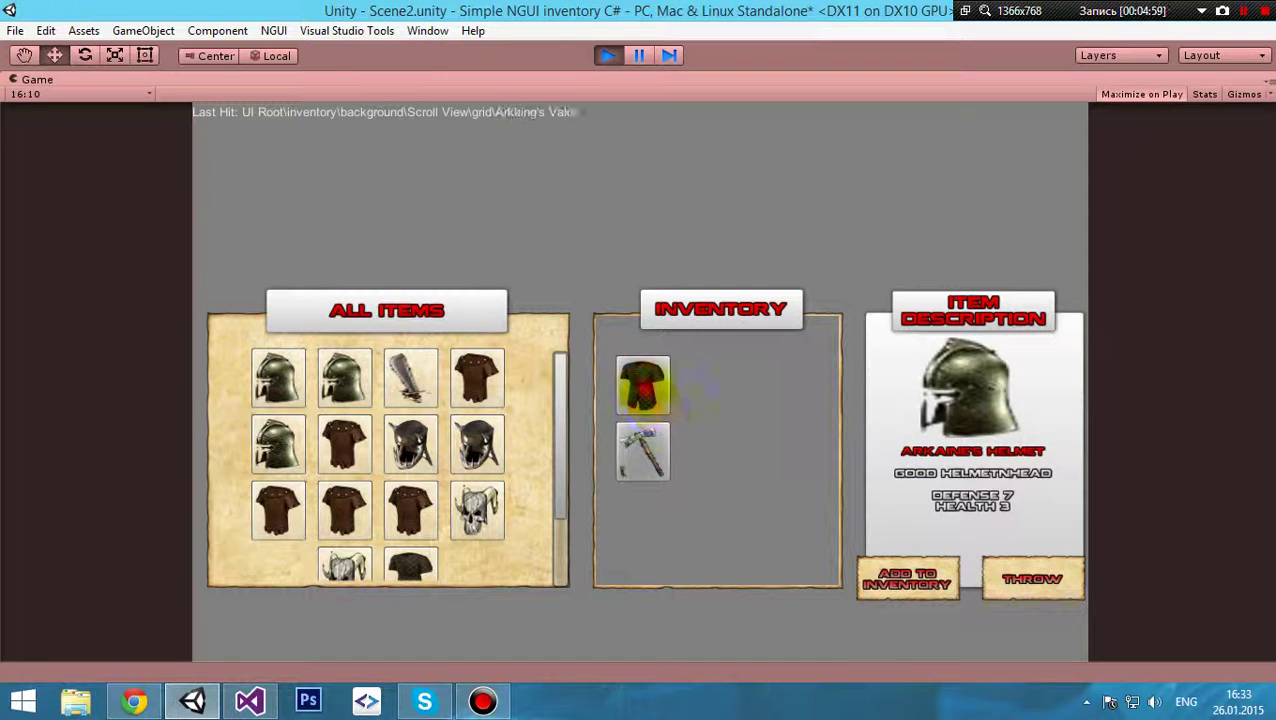
{"action": "left_click", "coordinate": [643, 450]}
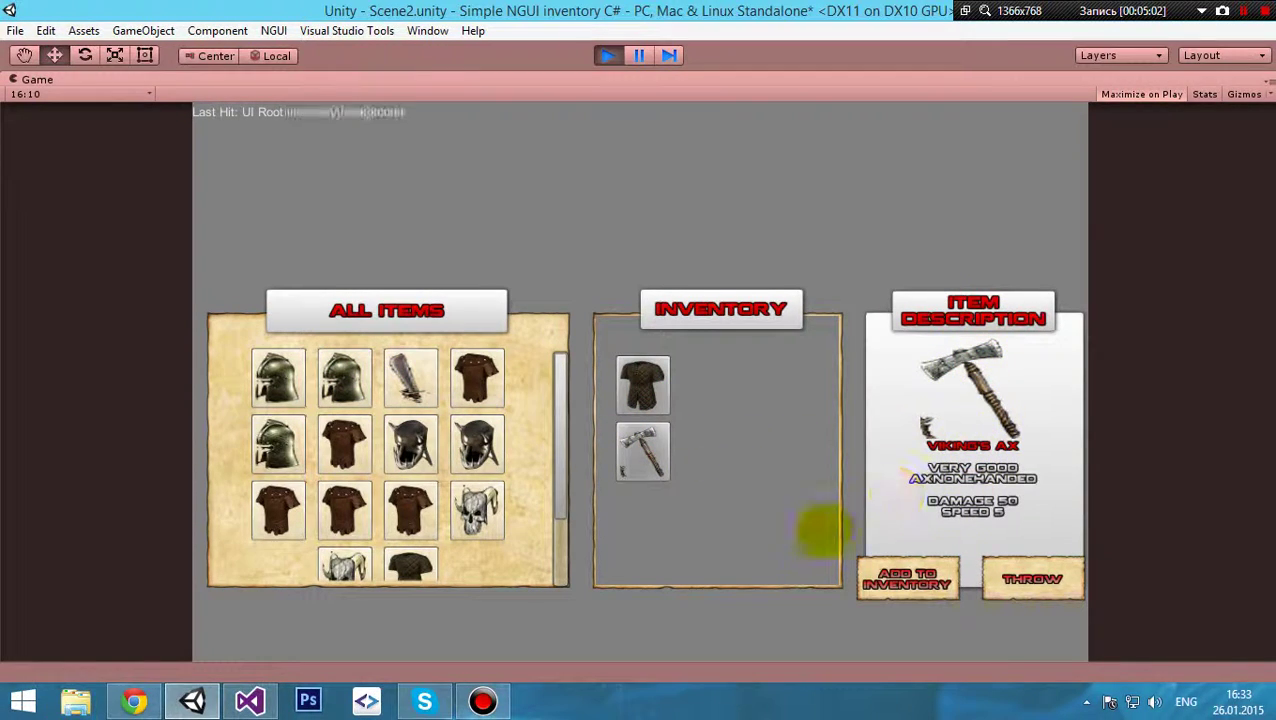
- Add Viking's Helmet, the Barbarian Helmet and Arkaine's Valor to the Inventory
{"action": "left_click", "coordinate": [410, 443]}
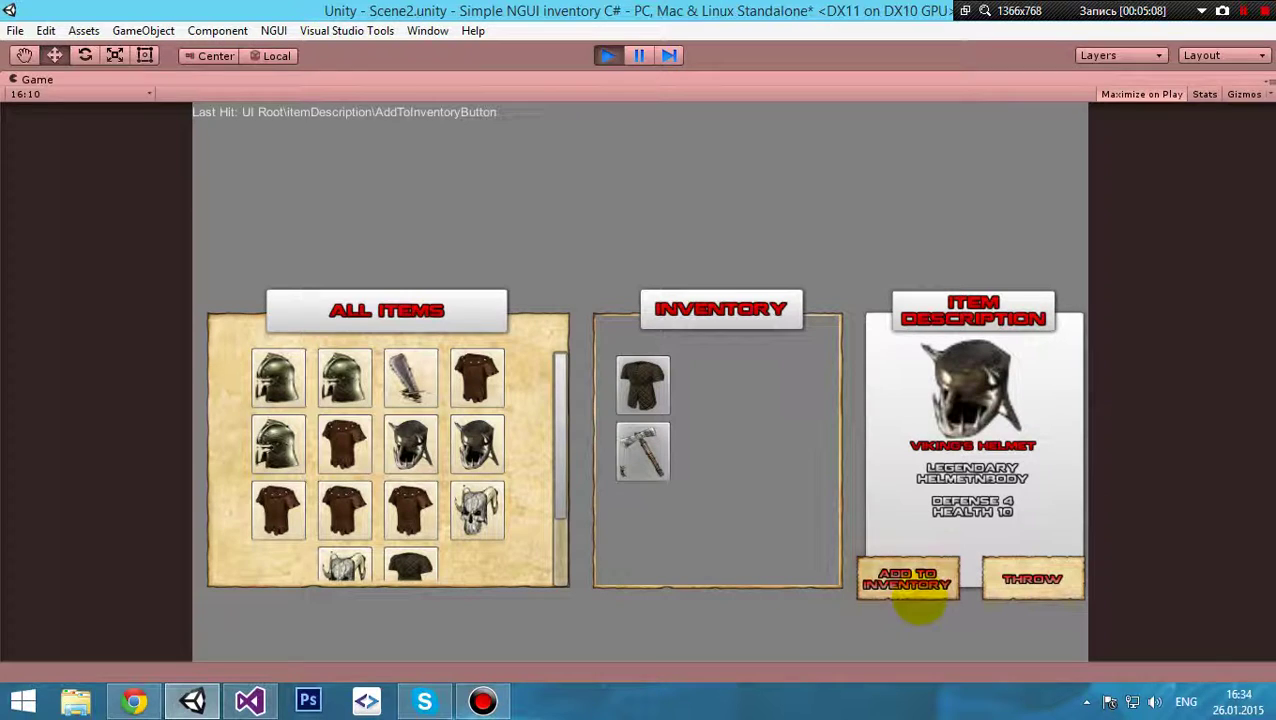
{"action": "left_click", "coordinate": [906, 582]}
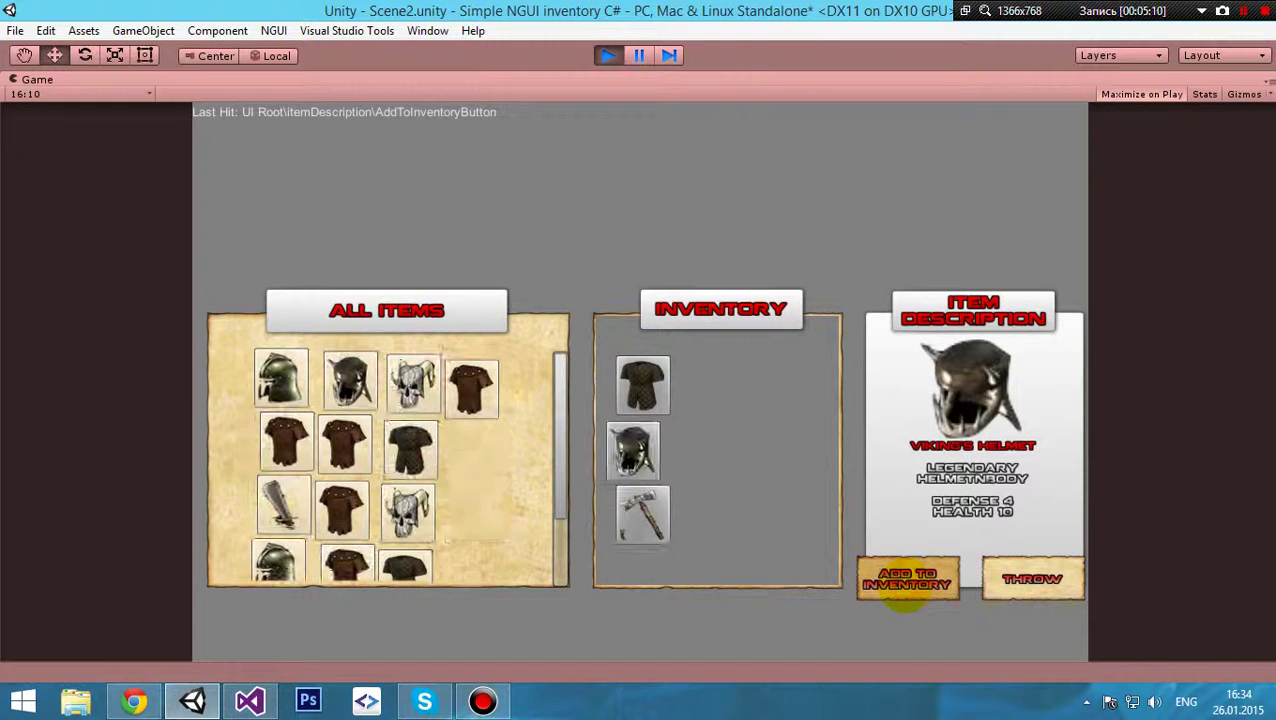
{"action": "left_click", "coordinate": [409, 508]}
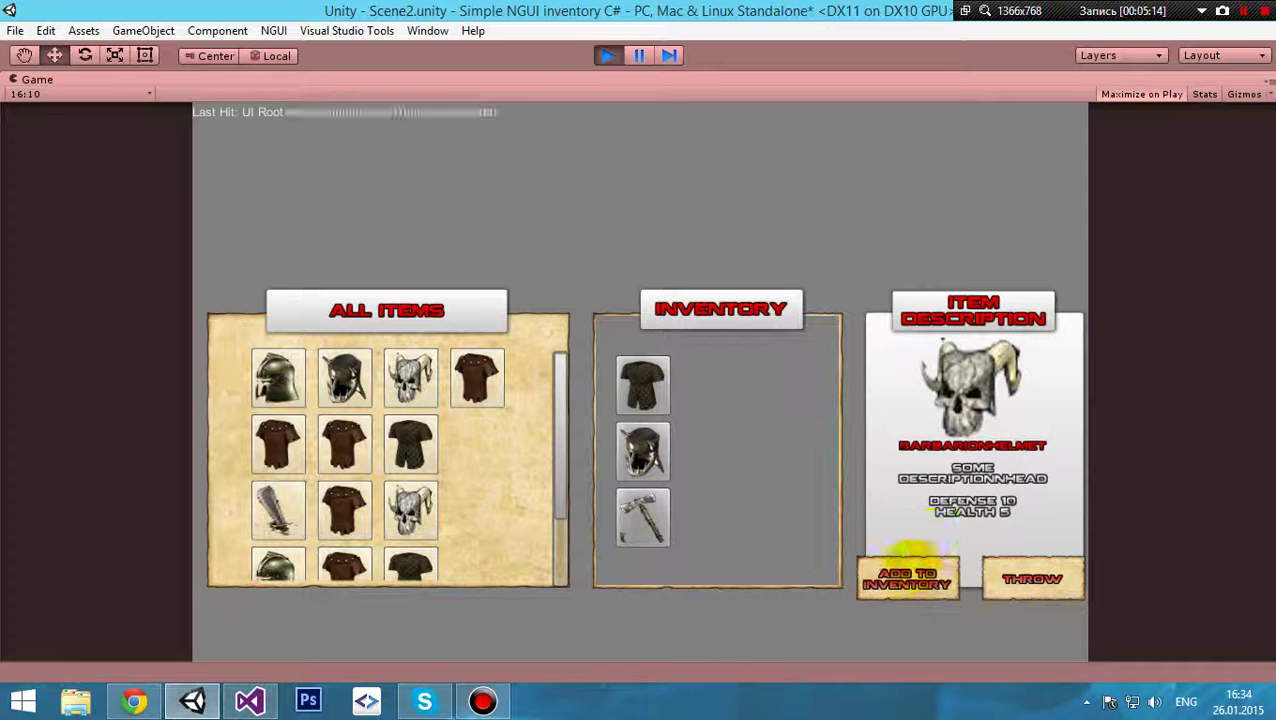
{"action": "left_click", "coordinate": [906, 578]}
{"action": "left_click", "coordinate": [441, 436]}
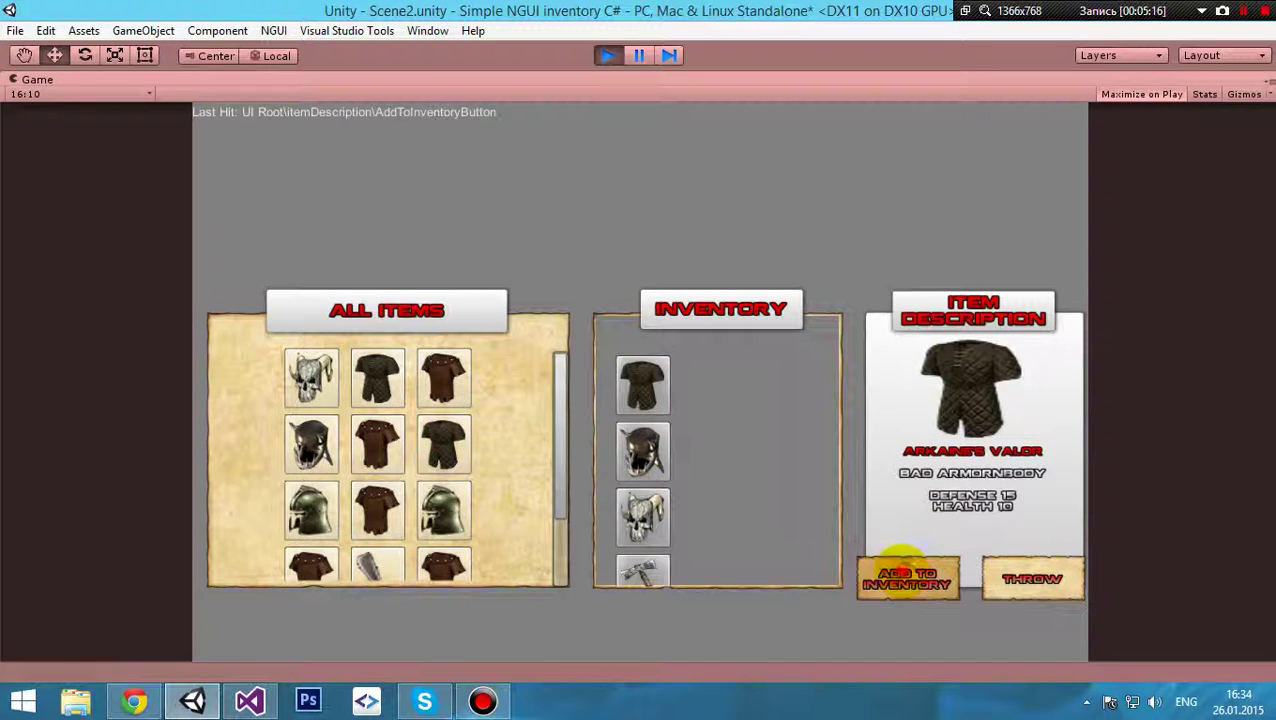
{"action": "left_click", "coordinate": [906, 578]}
- Add several Viking's Armor pieces, another Viking's Helmet and Arkaine's Helmet to the Inventory
{"action": "left_click", "coordinate": [448, 388]}
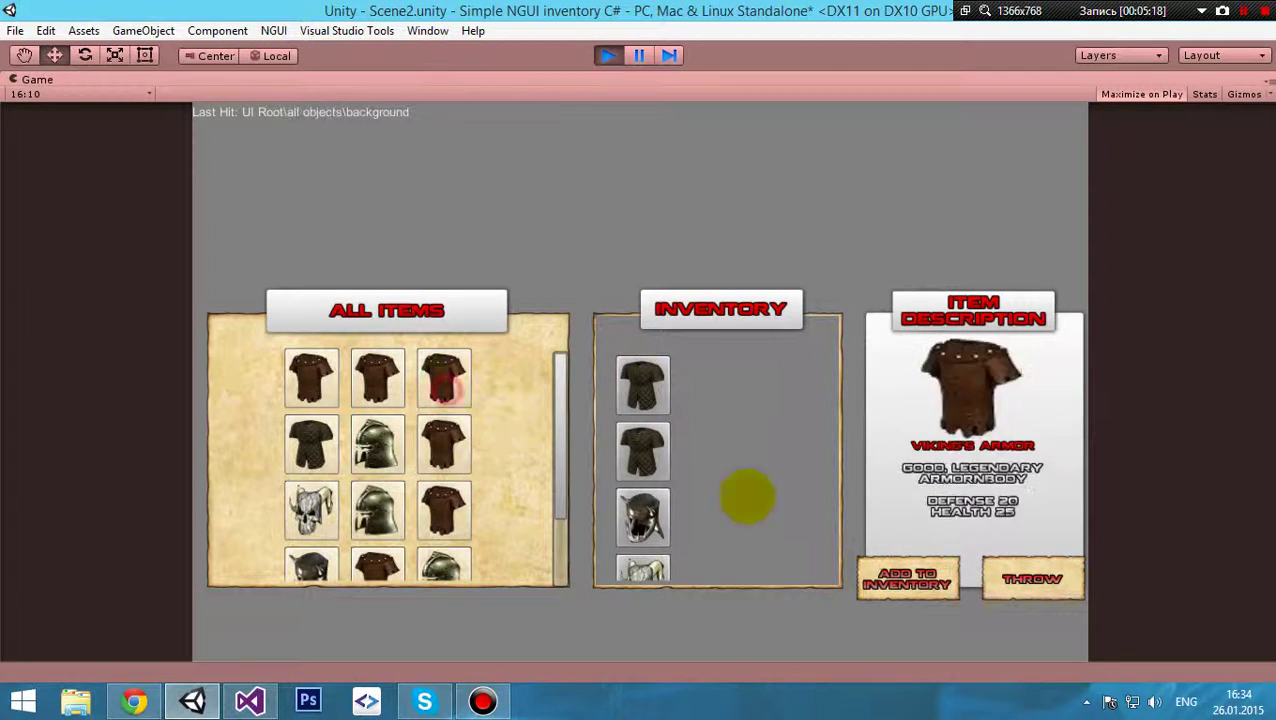
{"action": "left_click", "coordinate": [890, 578]}
{"action": "left_click", "coordinate": [446, 388]}
{"action": "left_click", "coordinate": [862, 576]}
{"action": "left_click", "coordinate": [443, 376]}
{"action": "left_click", "coordinate": [895, 575]}
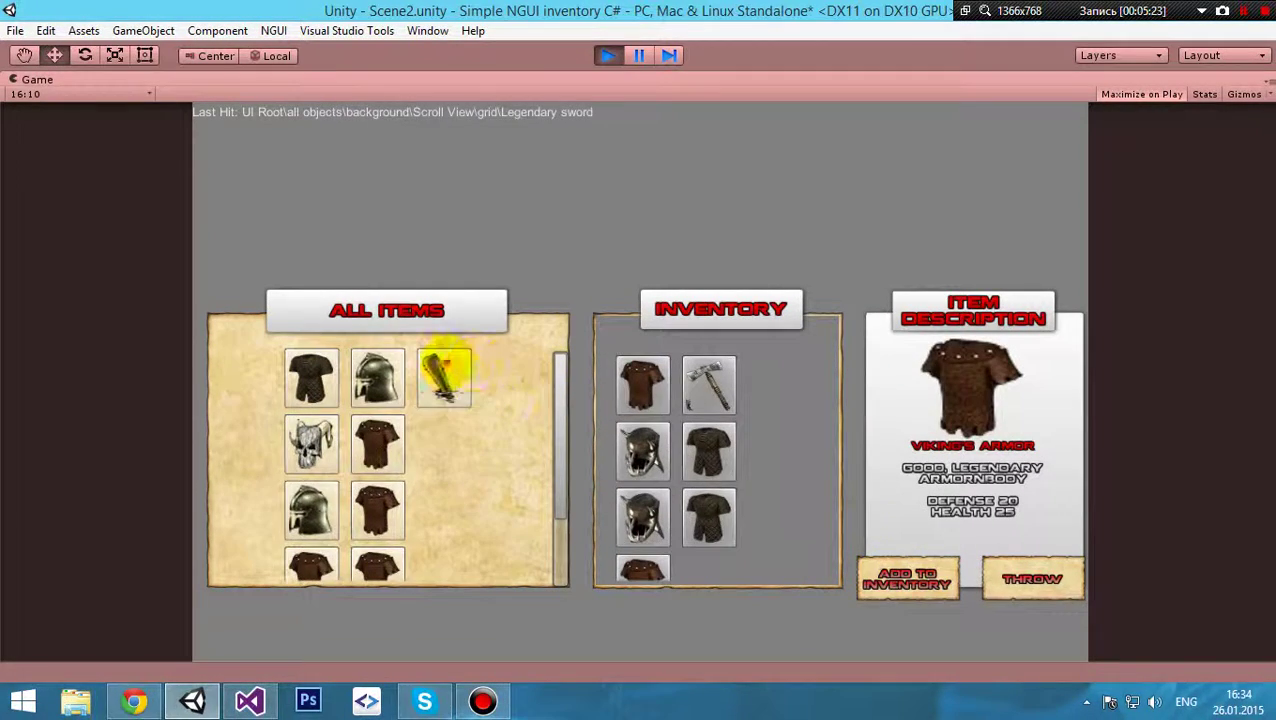
{"action": "left_click", "coordinate": [897, 578]}
{"action": "left_click", "coordinate": [443, 378]}
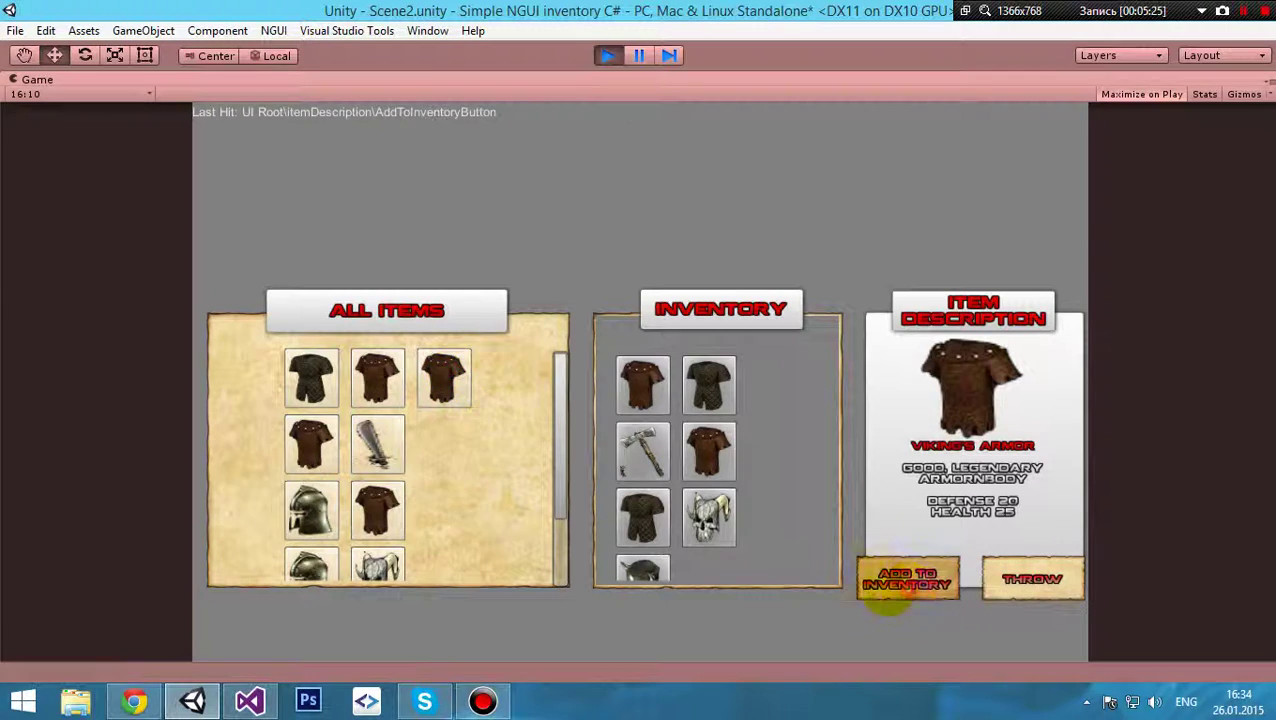
{"action": "left_click", "coordinate": [855, 578]}
{"action": "left_click", "coordinate": [425, 385]}
{"action": "left_click", "coordinate": [880, 575]}
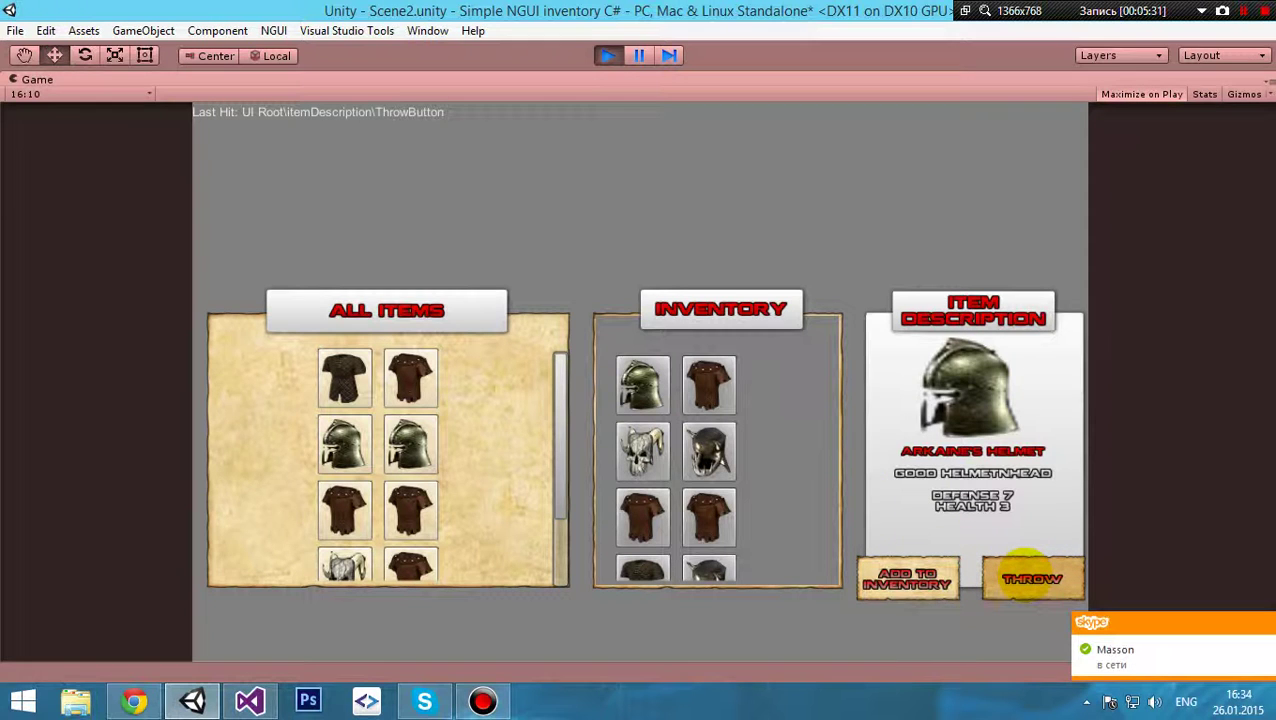
- Throw out Arkaine's Helmet, Arkaine's Valor, the axe and both helmets, then stop Play mode
{"action": "left_click", "coordinate": [1030, 578]}
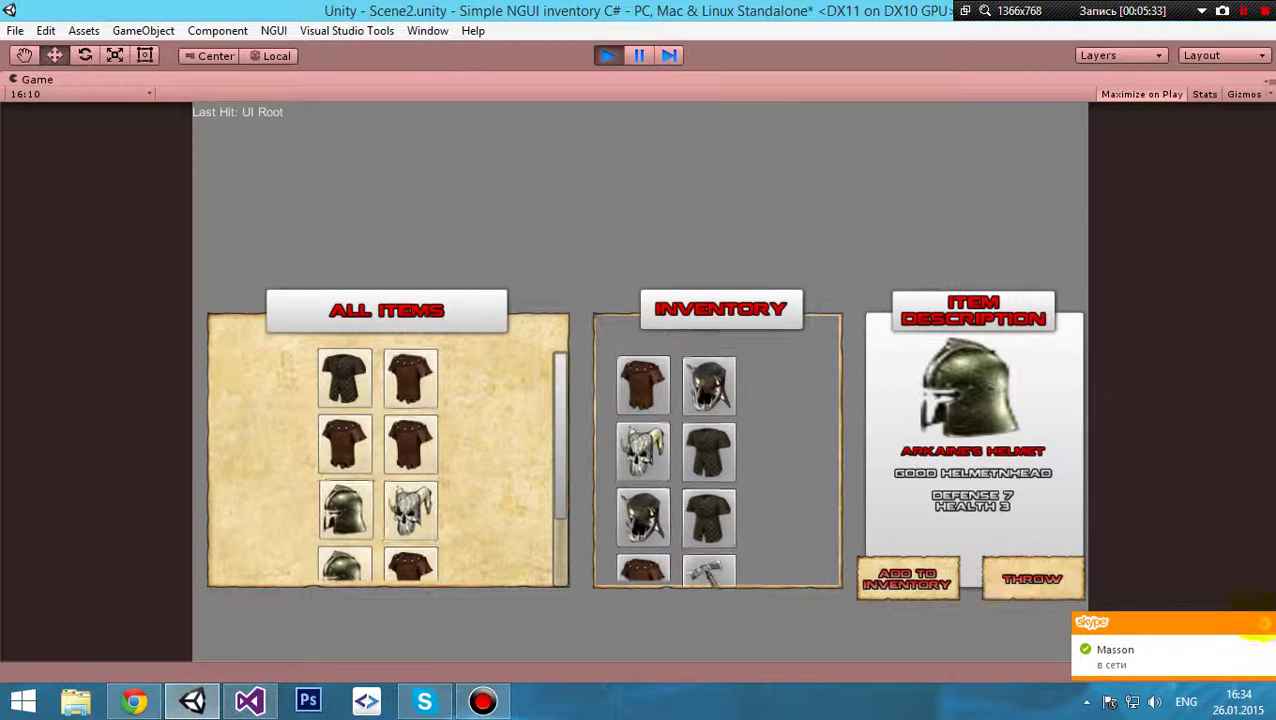
{"action": "left_click", "coordinate": [708, 450]}
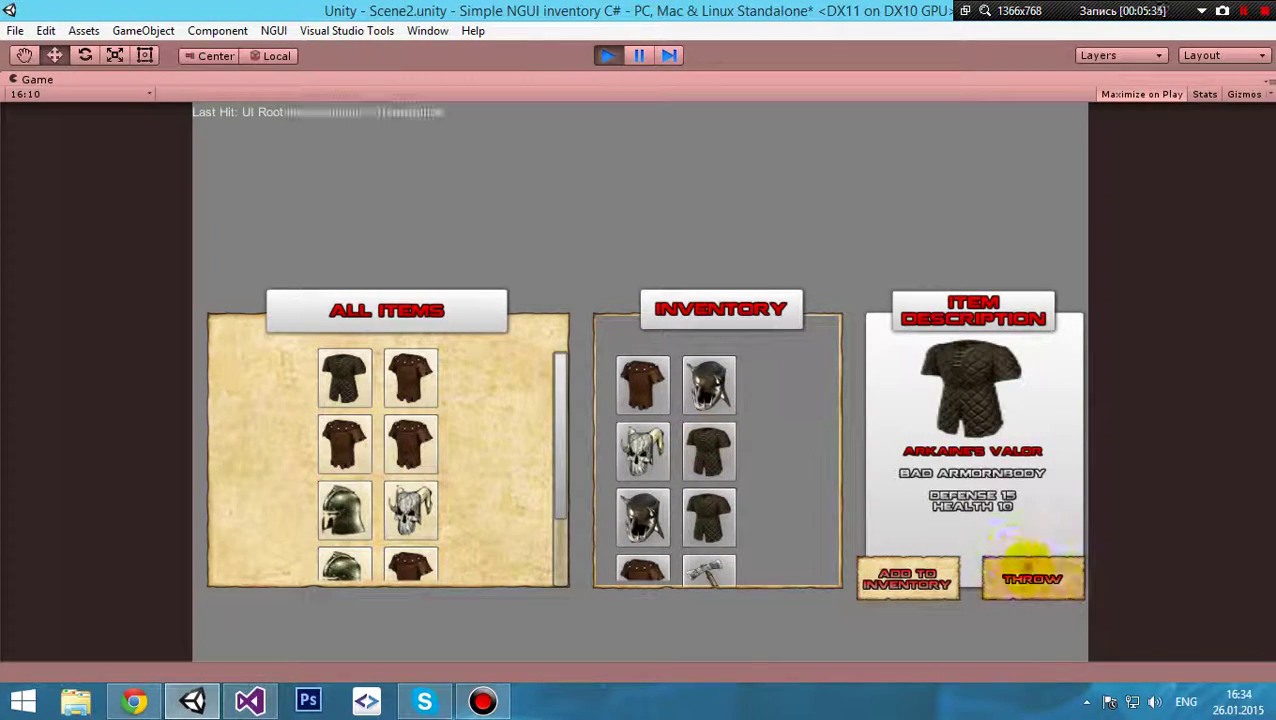
{"action": "left_click", "coordinate": [1031, 578]}
{"action": "left_click", "coordinate": [707, 381]}
{"action": "left_click", "coordinate": [1030, 578]}
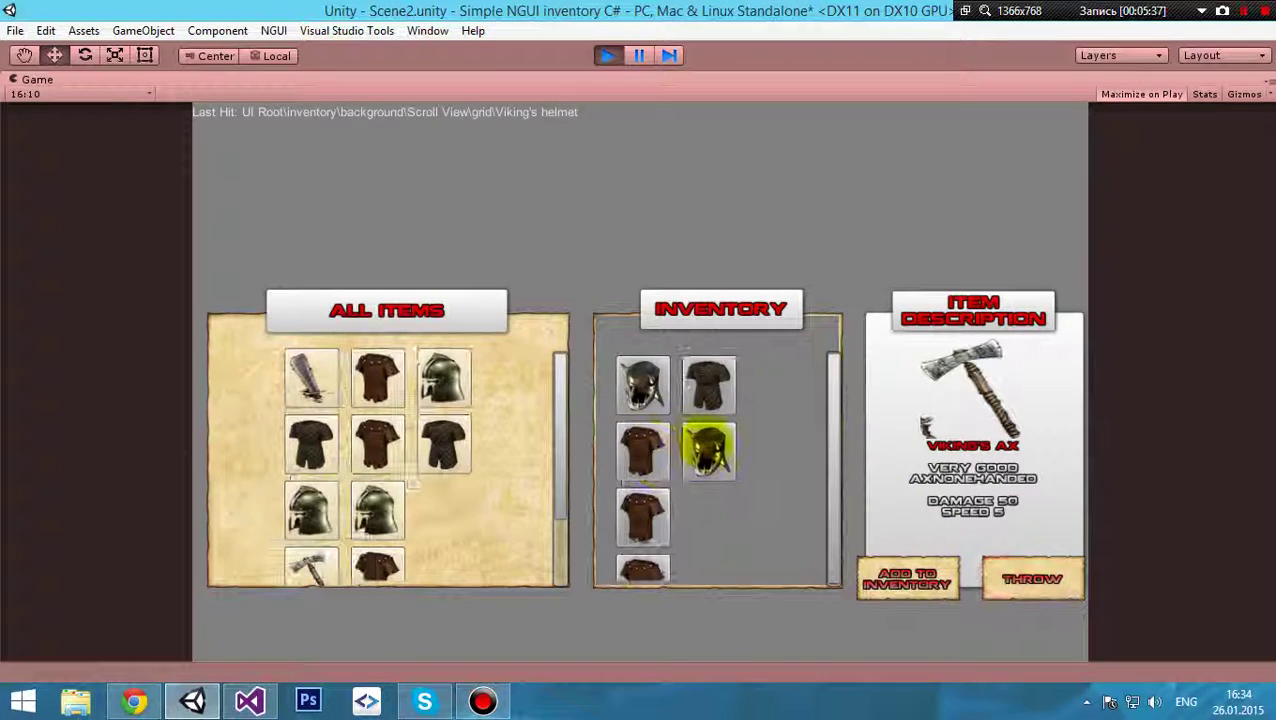
{"action": "left_click", "coordinate": [712, 450]}
{"action": "left_click", "coordinate": [1015, 578]}
{"action": "left_click", "coordinate": [709, 385]}
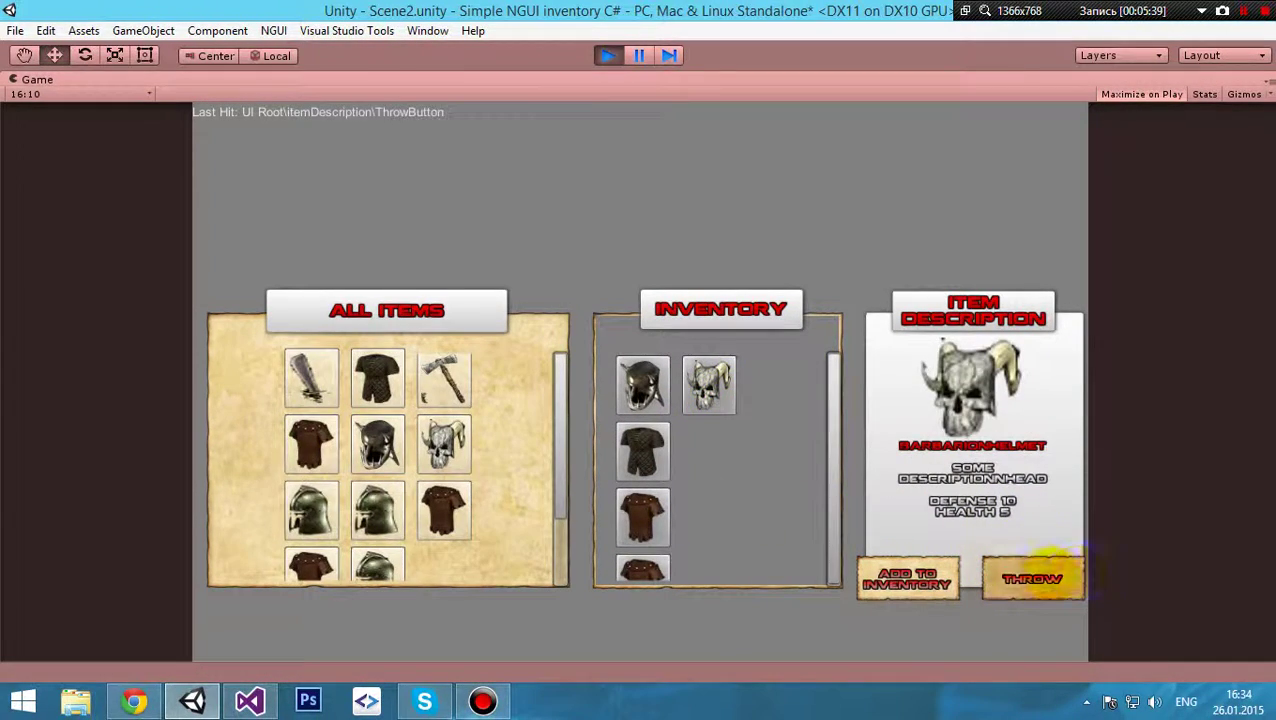
{"action": "left_click", "coordinate": [1045, 578]}
{"action": "left_click", "coordinate": [645, 448]}
{"action": "left_click", "coordinate": [1042, 578]}
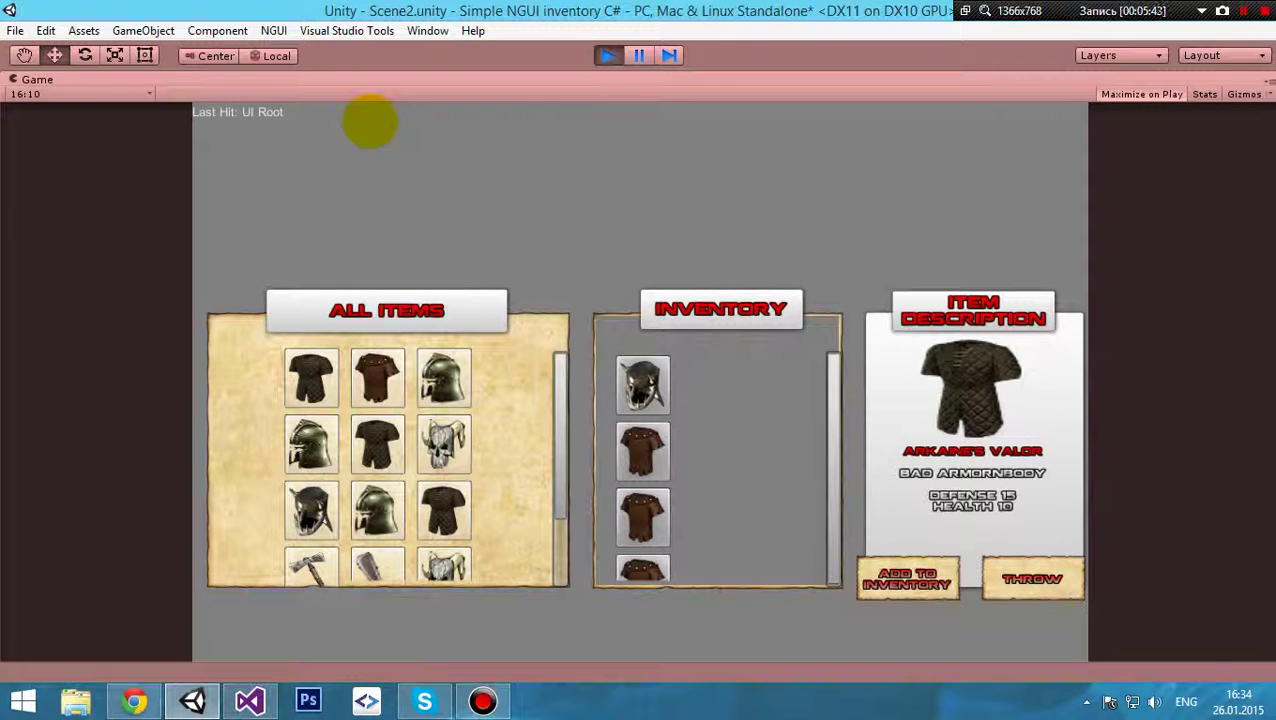
{"action": "left_click", "coordinate": [606, 56]}
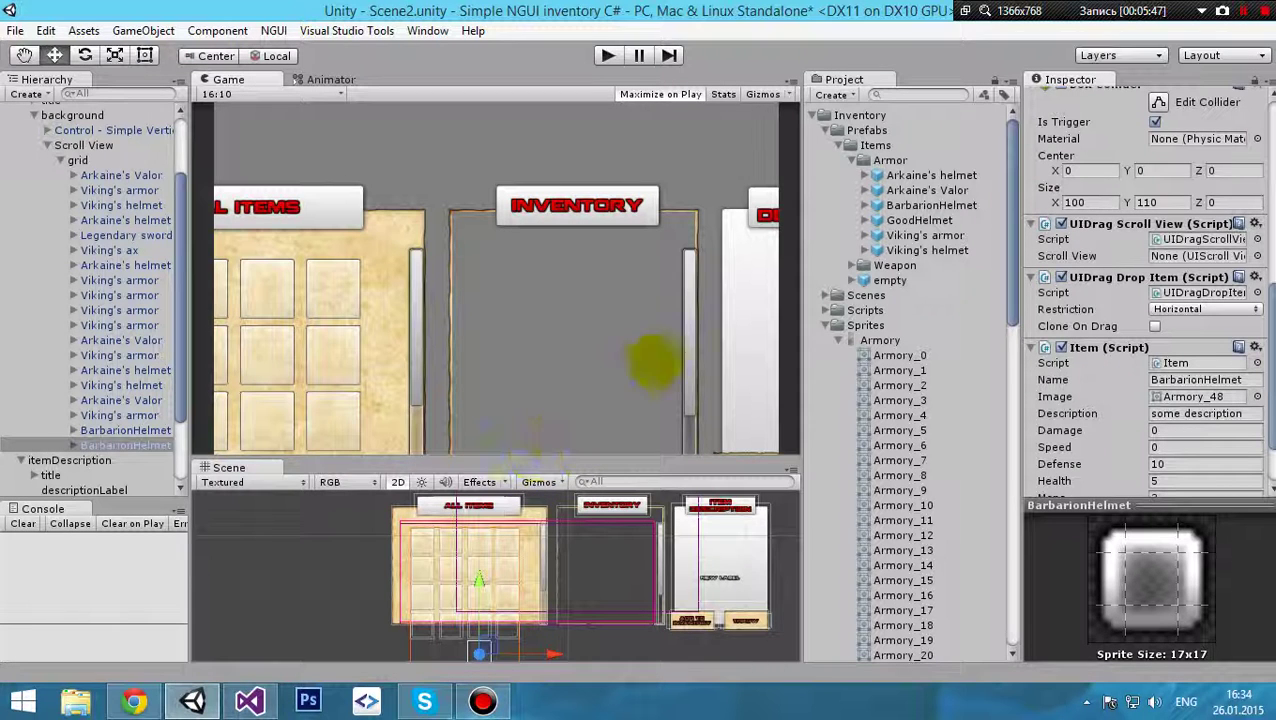
- Collapse the Armor, Items, Prefabs and Sprites folders, then browse the Prefabs, Scenes, Scripts and Sprites folders
{"action": "left_click", "coordinate": [855, 160]}
{"action": "left_click", "coordinate": [841, 145]}
{"action": "left_click", "coordinate": [826, 130]}
{"action": "left_click", "coordinate": [827, 175]}
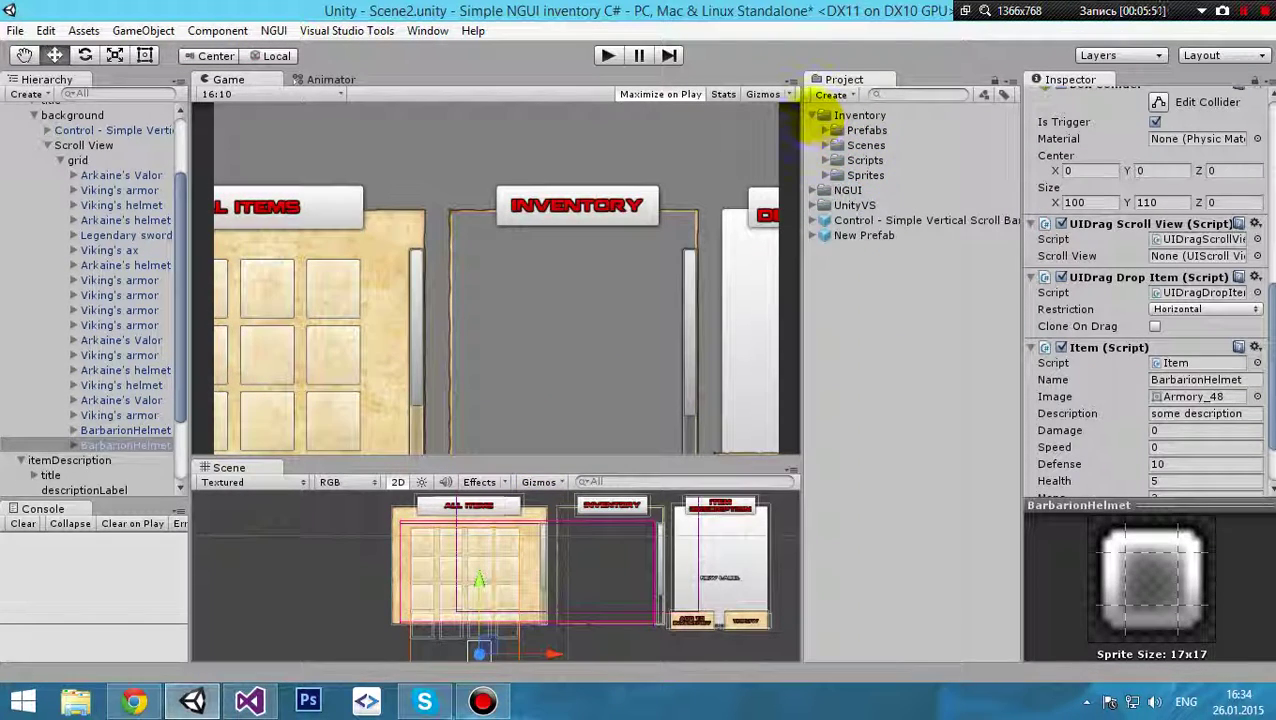
{"action": "left_click", "coordinate": [862, 130]}
{"action": "left_click", "coordinate": [862, 145]}
{"action": "left_click", "coordinate": [863, 160]}
{"action": "left_click", "coordinate": [865, 175]}
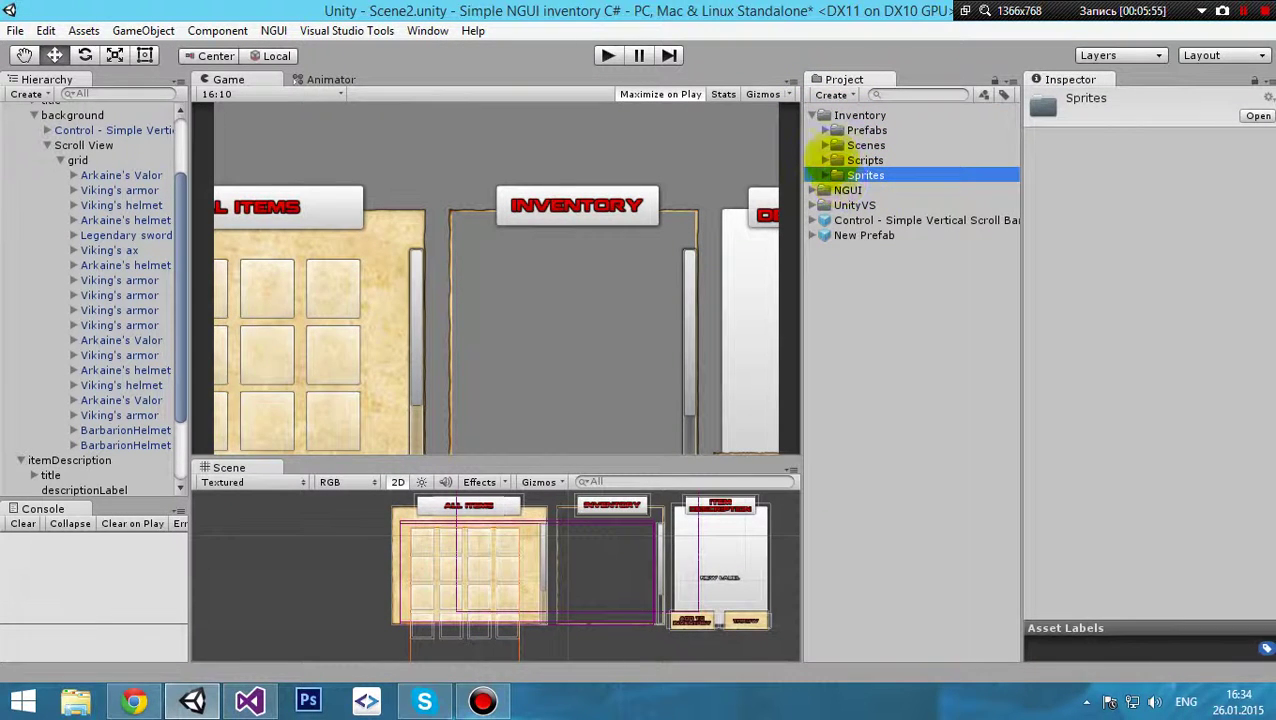
- Expand Scripts and preview the Item, ItemDescription and ItemReplacement scripts, ending on Item's source
{"action": "left_click", "coordinate": [826, 160]}
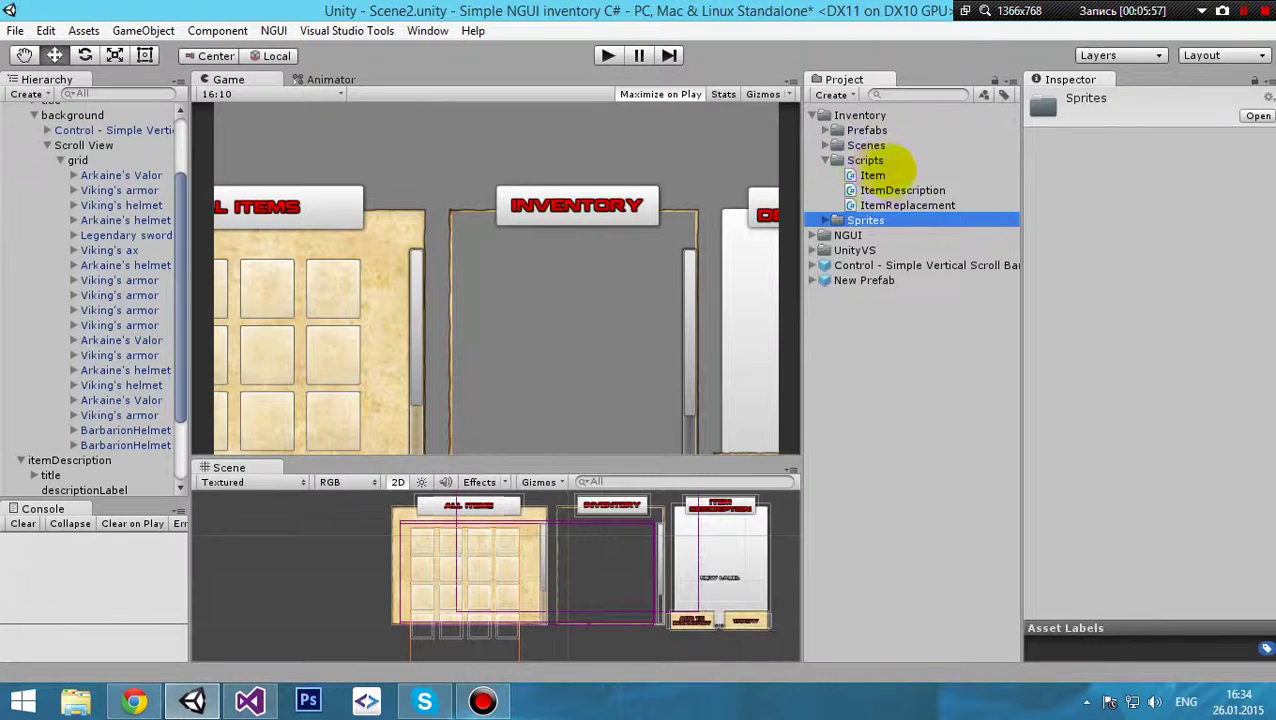
{"action": "left_click", "coordinate": [873, 175]}
{"action": "left_click", "coordinate": [895, 190]}
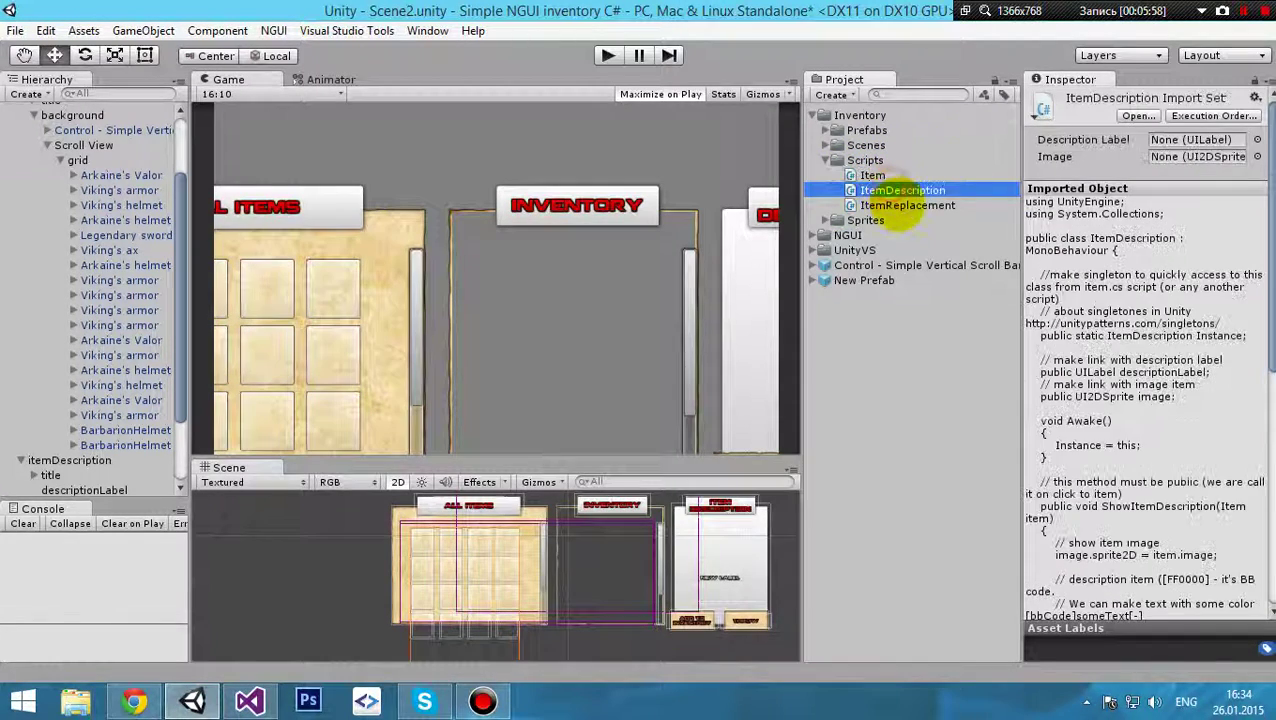
{"action": "left_click", "coordinate": [897, 205]}
{"action": "left_click", "coordinate": [868, 176]}
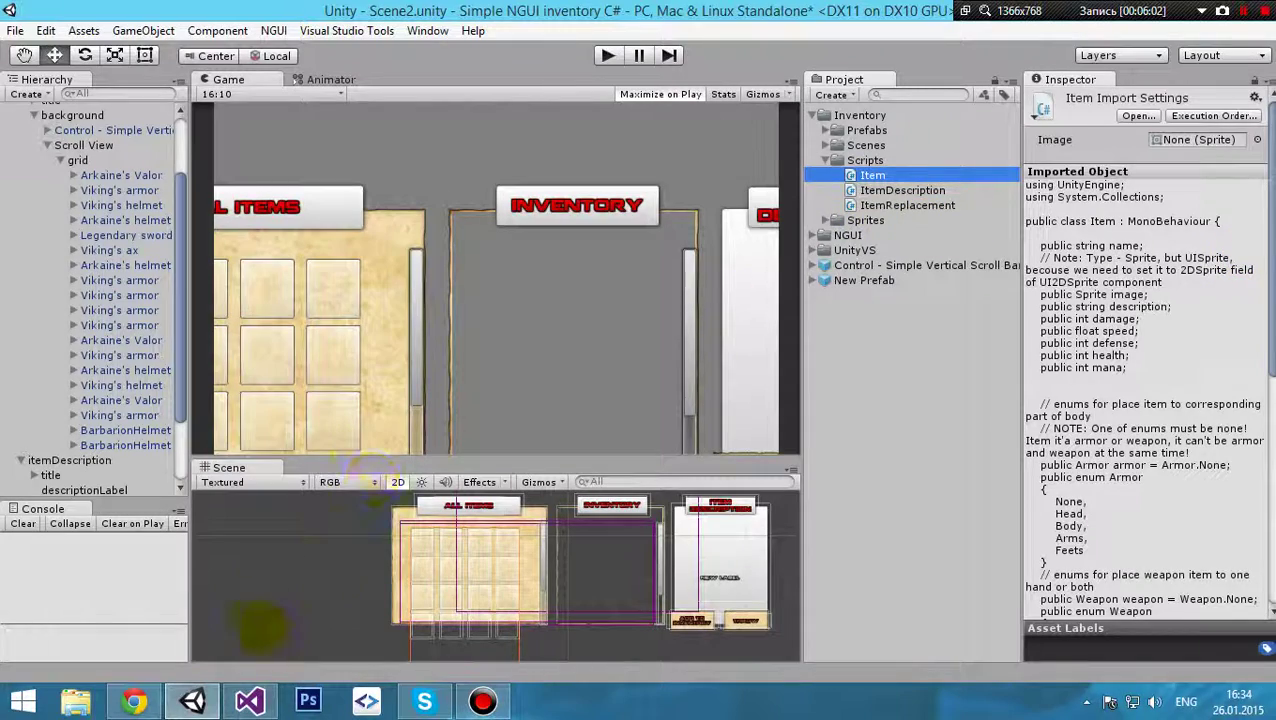
{"action": "left_click", "coordinate": [252, 695]}
{"action": "scroll", "coordinate": [395, 345], "scroll_direction": "down", "scroll_amount": 7}
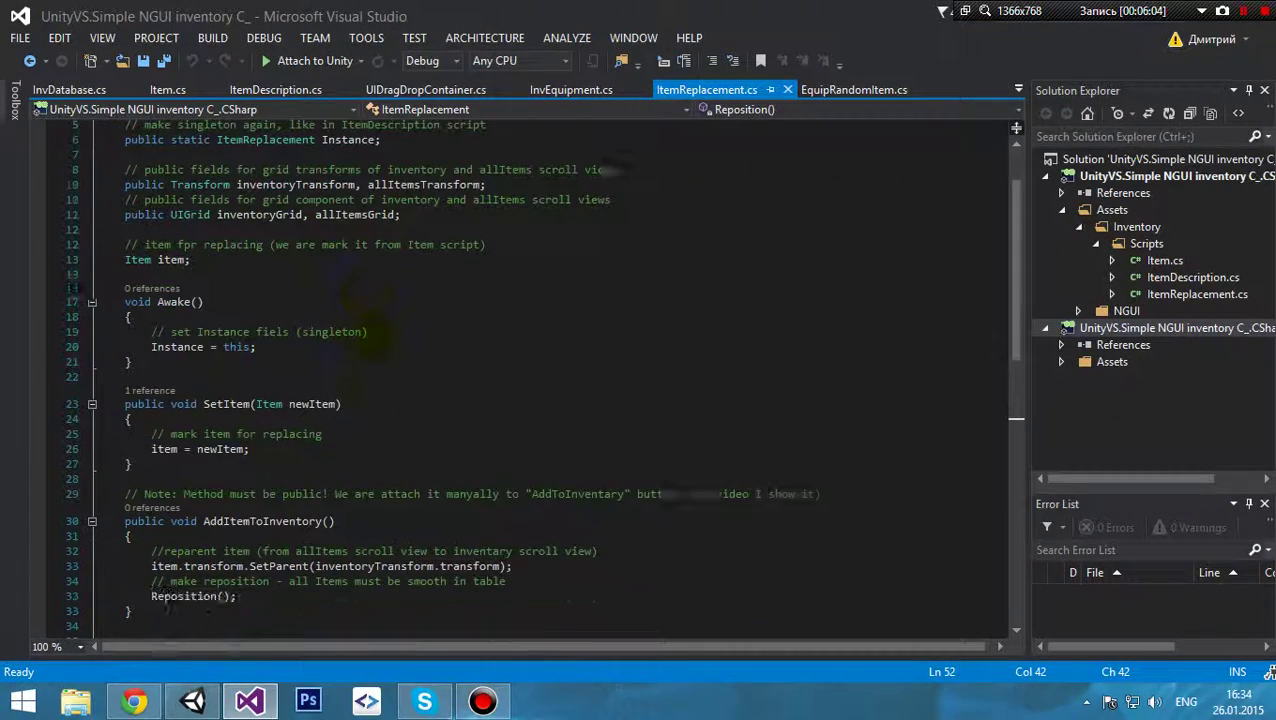
{"action": "scroll", "coordinate": [395, 345], "scroll_direction": "down", "scroll_amount": 4}
{"action": "scroll", "coordinate": [398, 380], "scroll_direction": "up", "scroll_amount": 11}
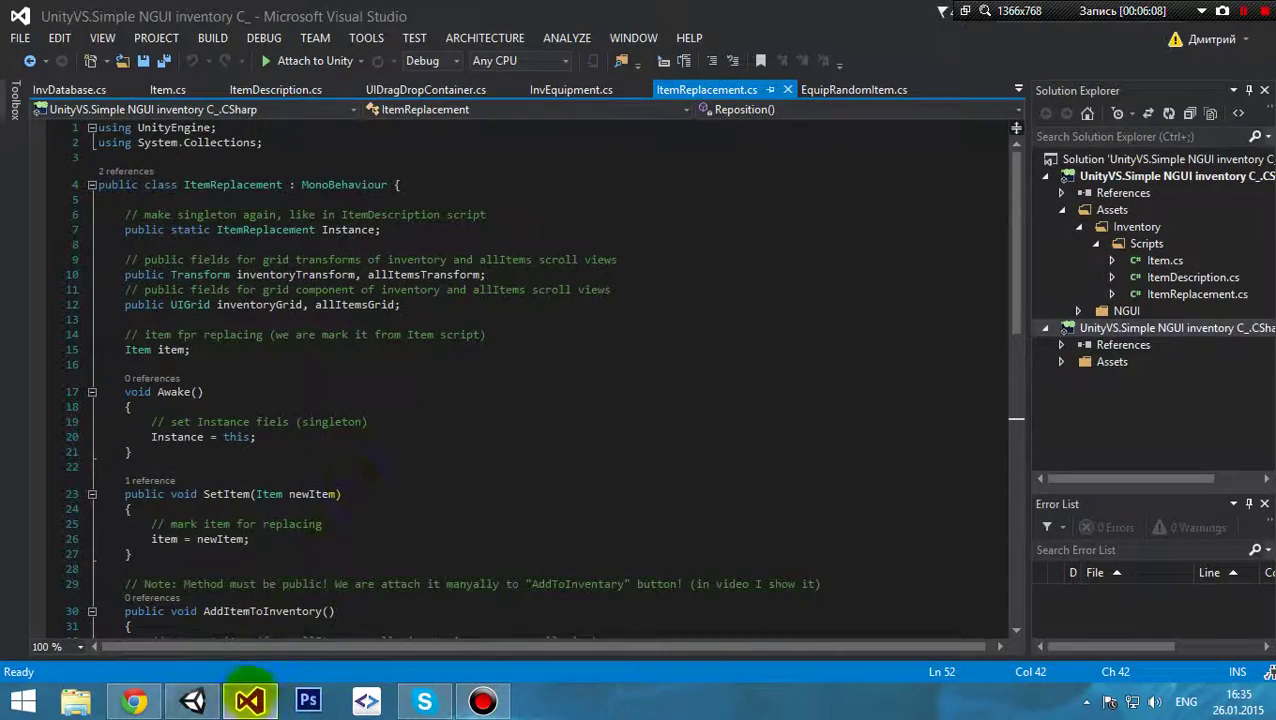
{"action": "left_click", "coordinate": [192, 700]}
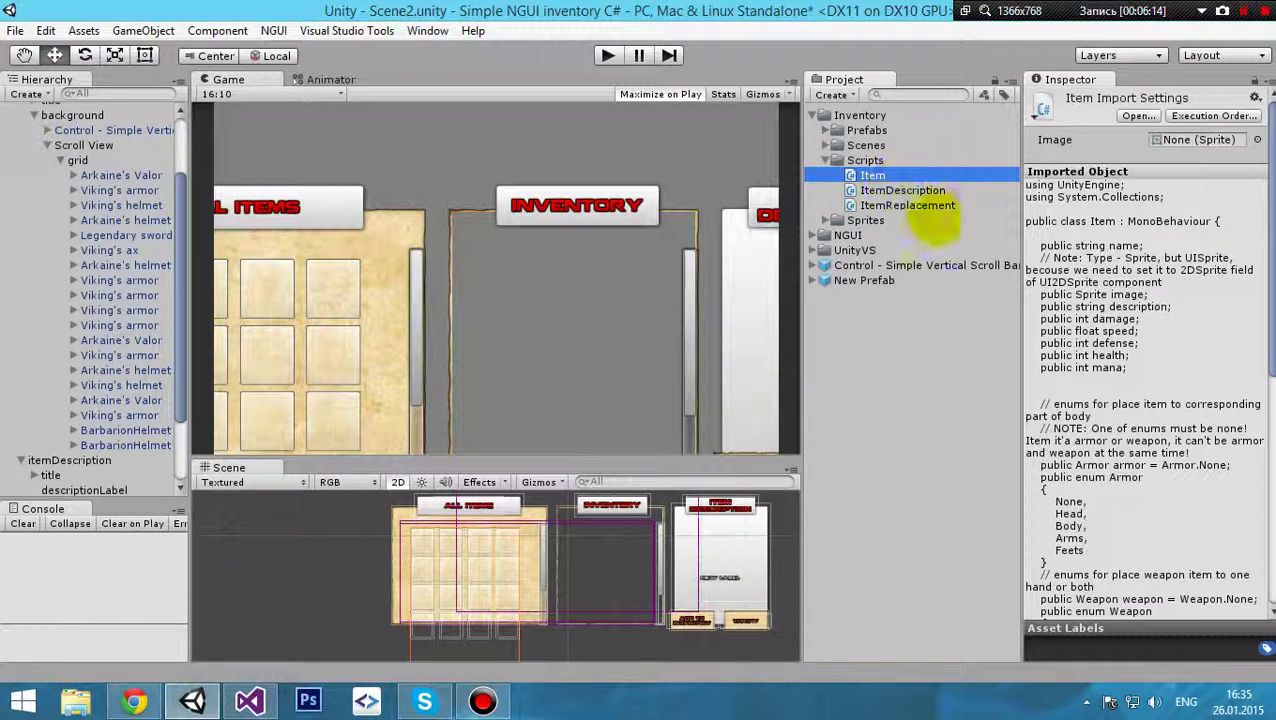
- Collapse the Scripts folder, leaving Prefabs, Scenes, Scripts and Sprites closed
{"action": "left_click", "coordinate": [826, 160]}
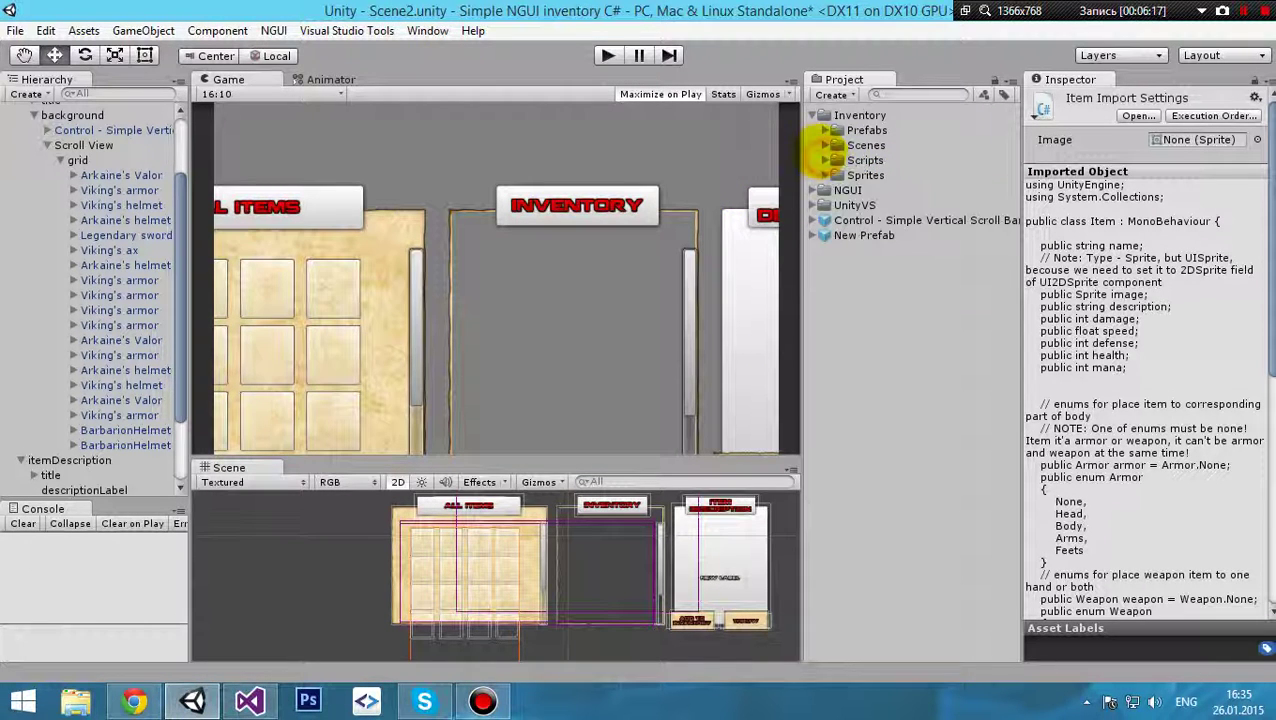